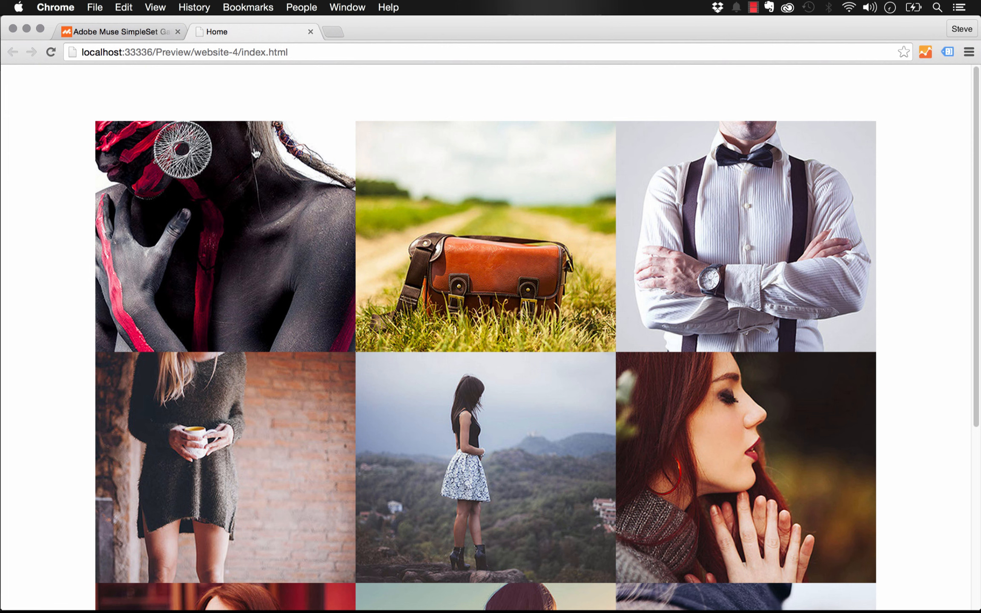
- View the first thumbnail of the Home preview in its lightbox, close it, and show the SimpleSet gallery product page
click(254, 208)
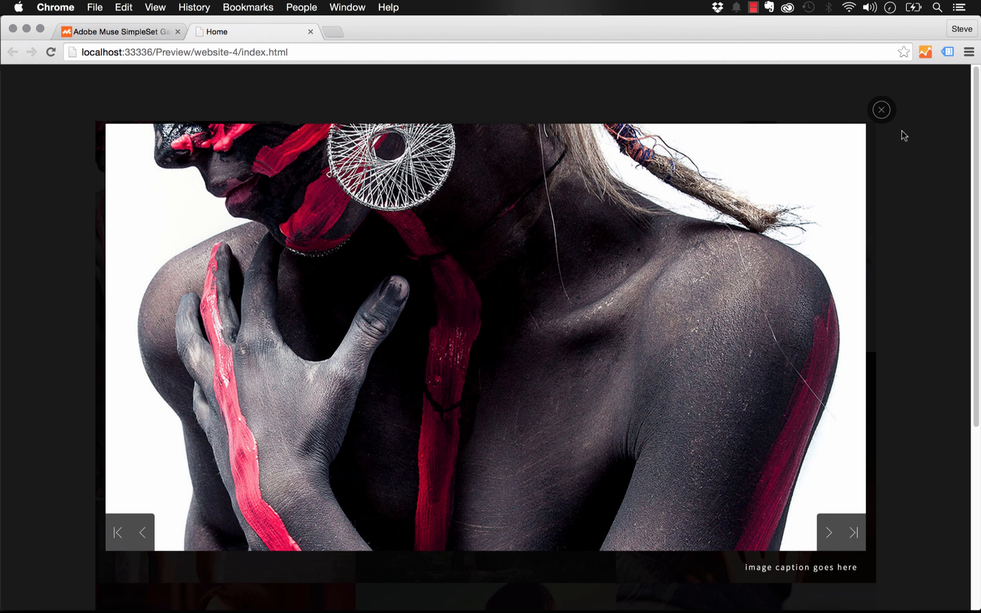
click(885, 115)
click(132, 26)
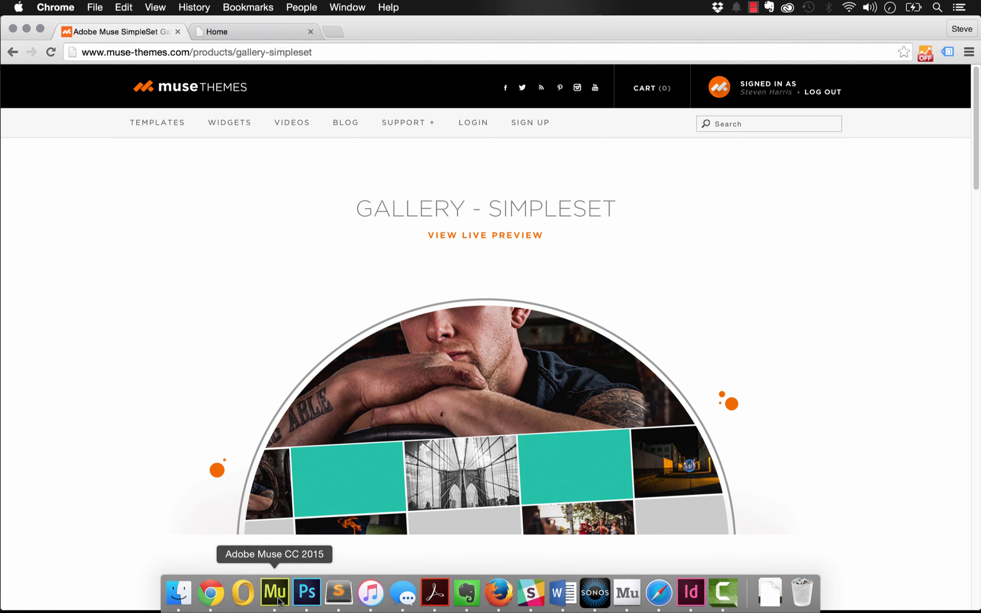
- In Adobe Muse, open the Untitled 2 page and place the Mosaic Gallery library item at about X 8, Y 15
click(276, 596)
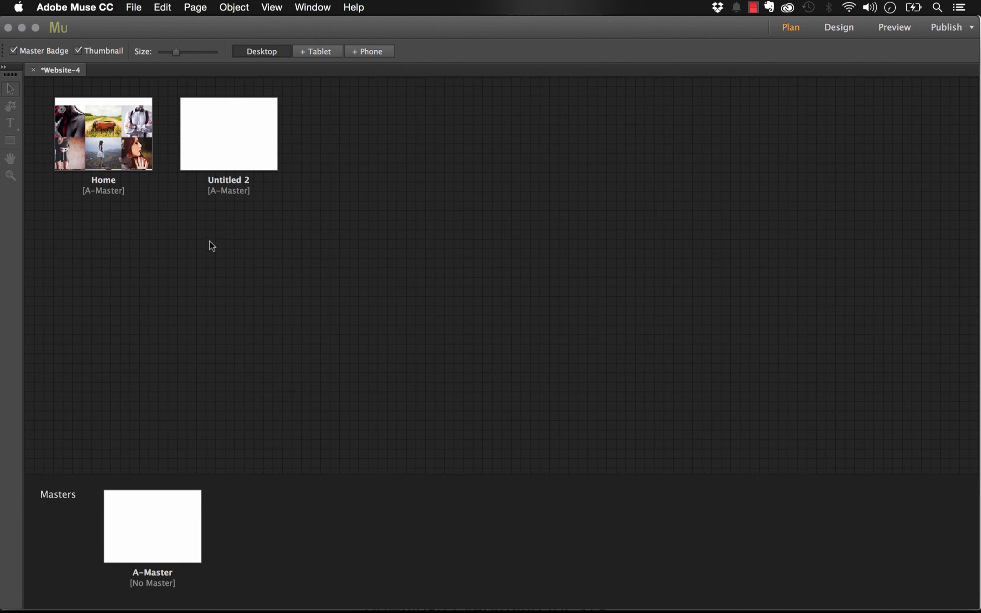
double_click(222, 149)
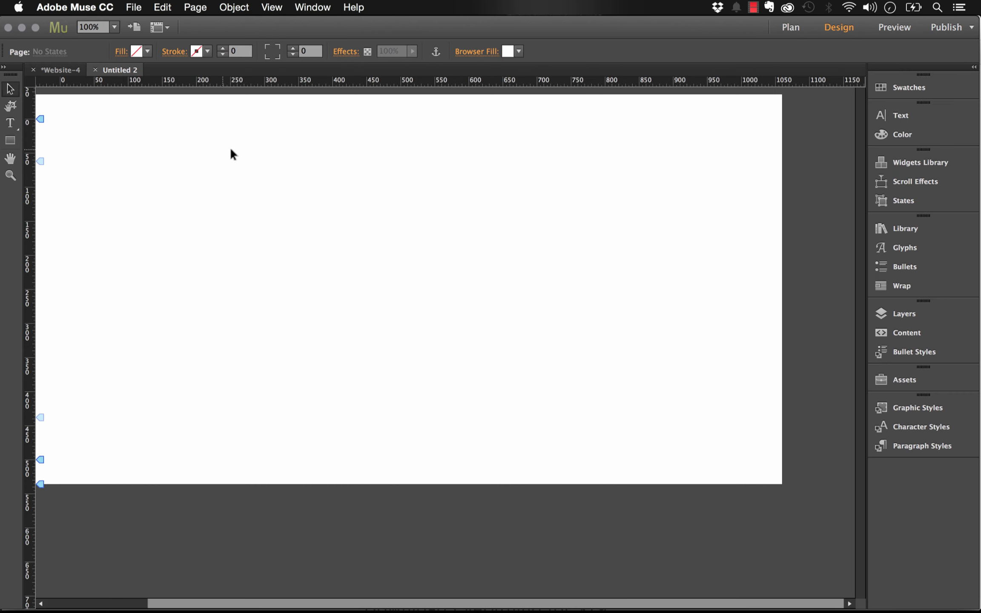
click(892, 226)
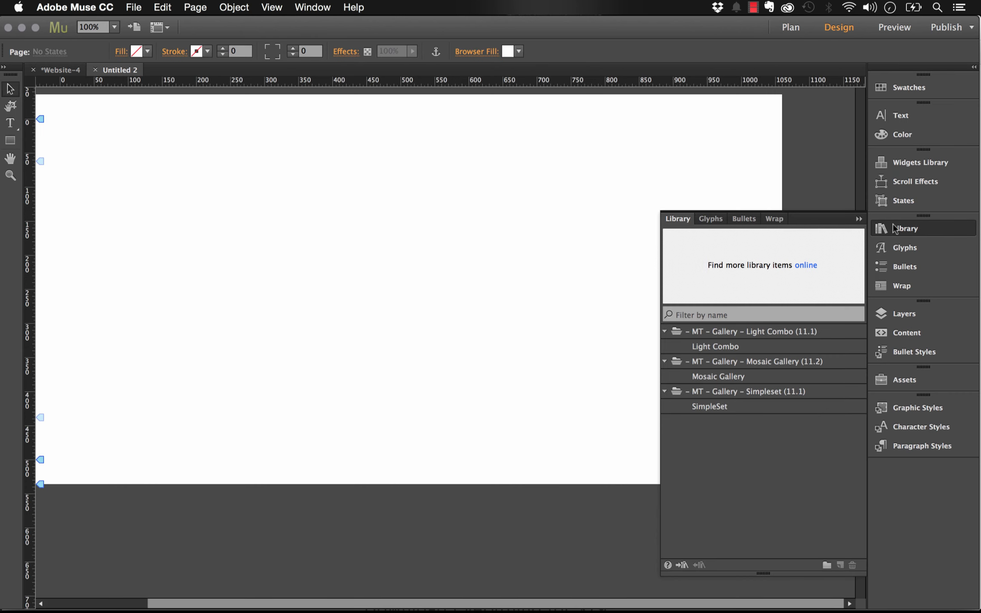
click(702, 373)
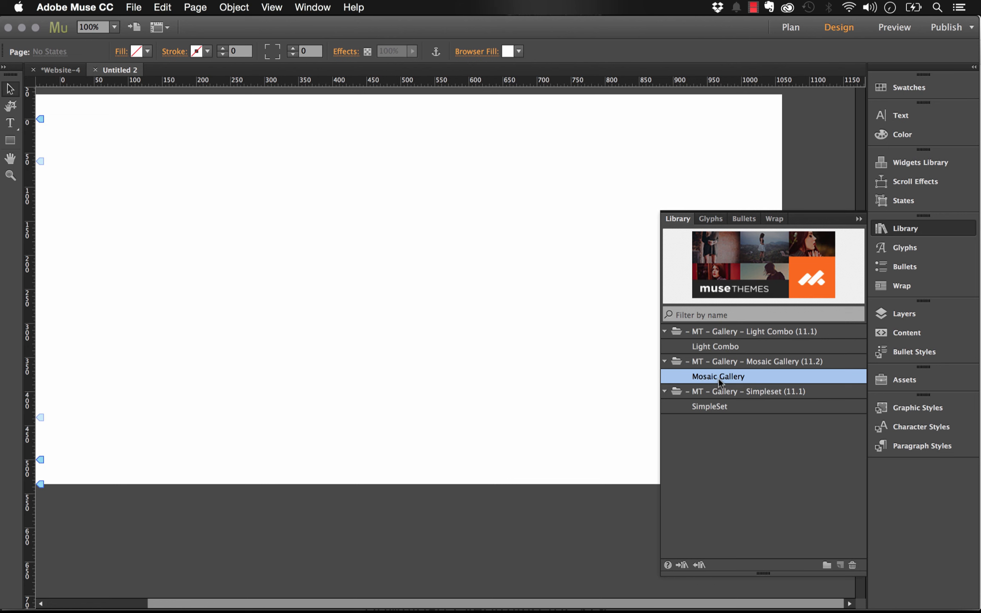
drag(728, 380, 65, 128)
click(858, 218)
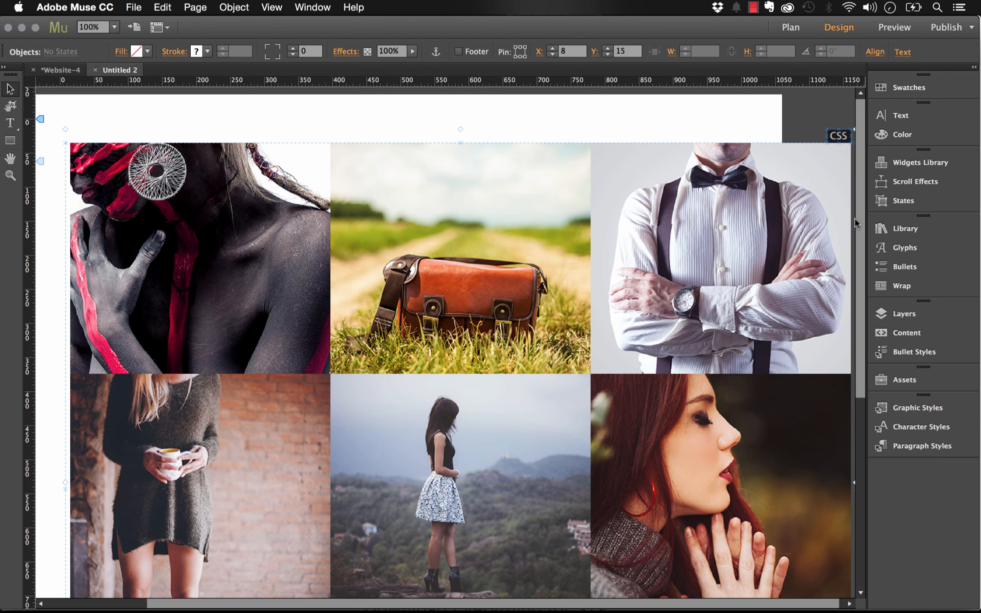
- Move the gallery so it lines up with the page's left edge at about X -100, Y 39
click(114, 27)
click(137, 72)
drag(456, 207, 404, 220)
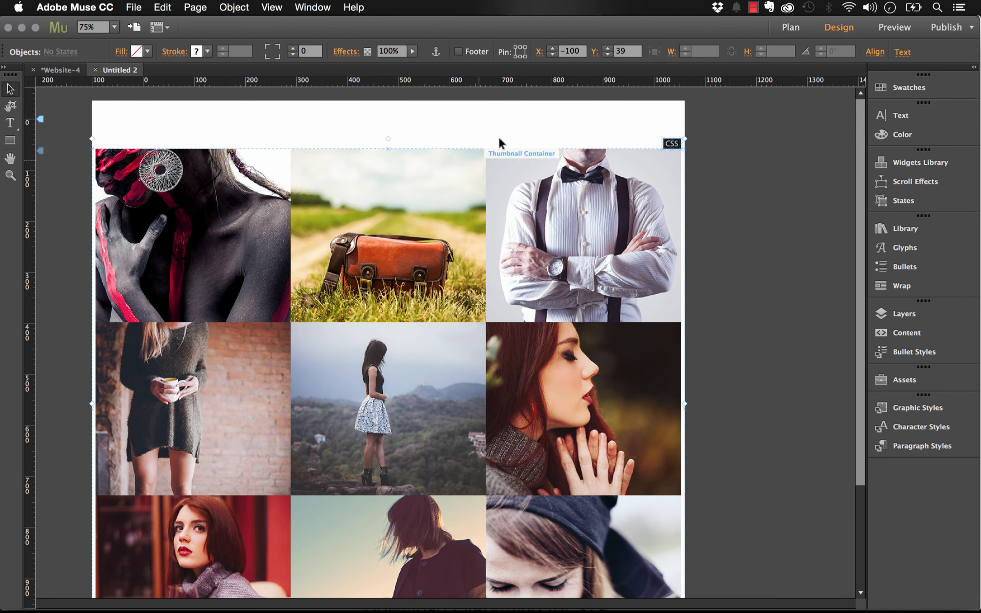
- Inspect the Mosaic Gallery CSS widget above the gallery's upper-right corner
click(635, 135)
click(671, 143)
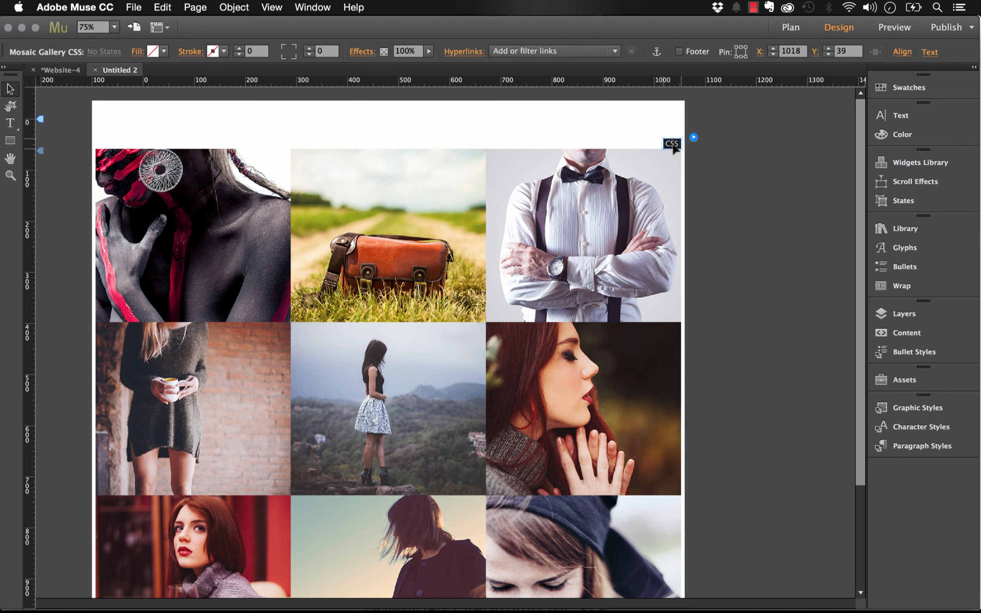
click(674, 147)
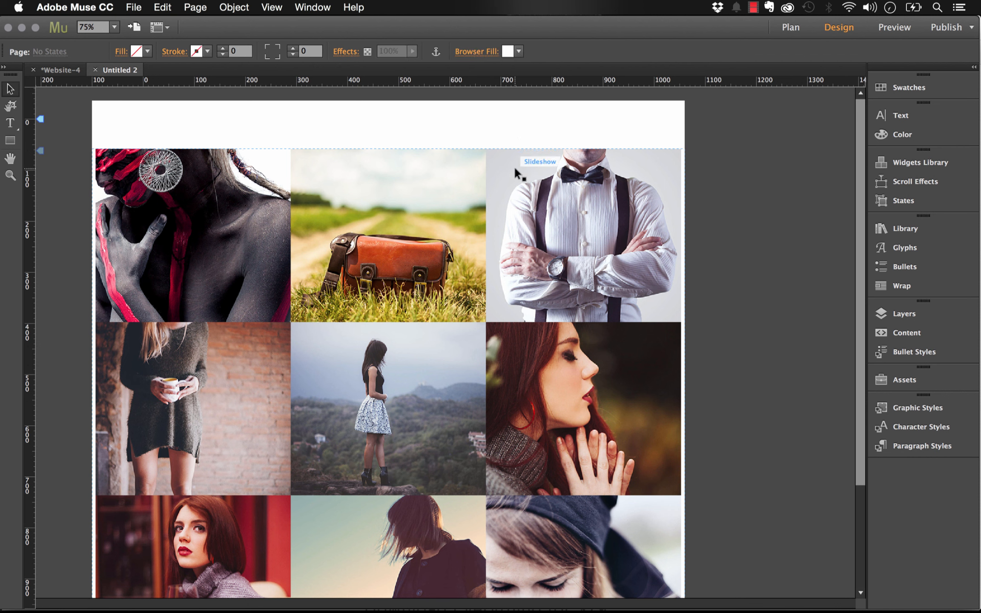
- Select the slideshow, review its Slideshow Options, and close them
click(281, 198)
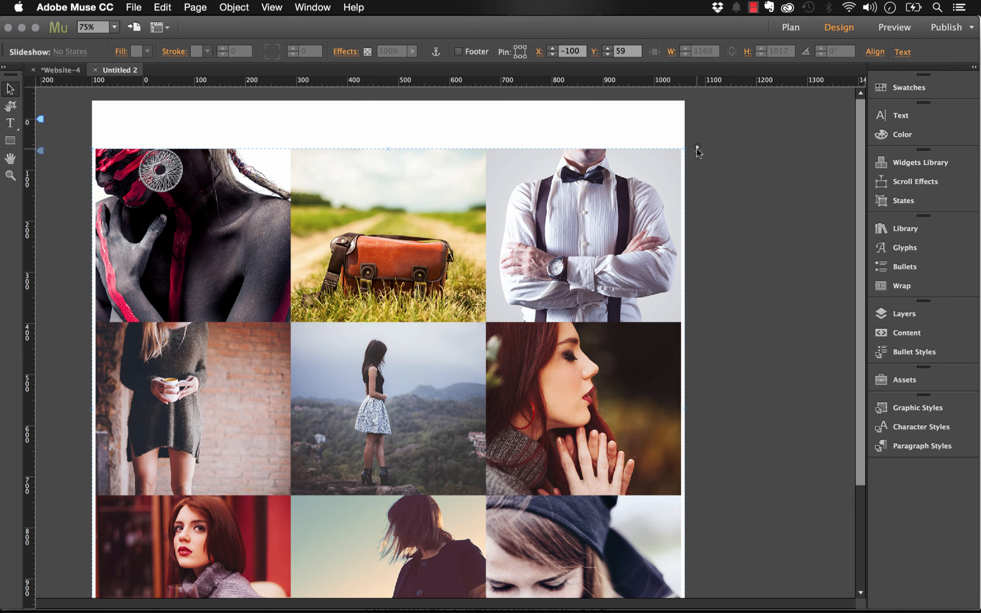
click(697, 149)
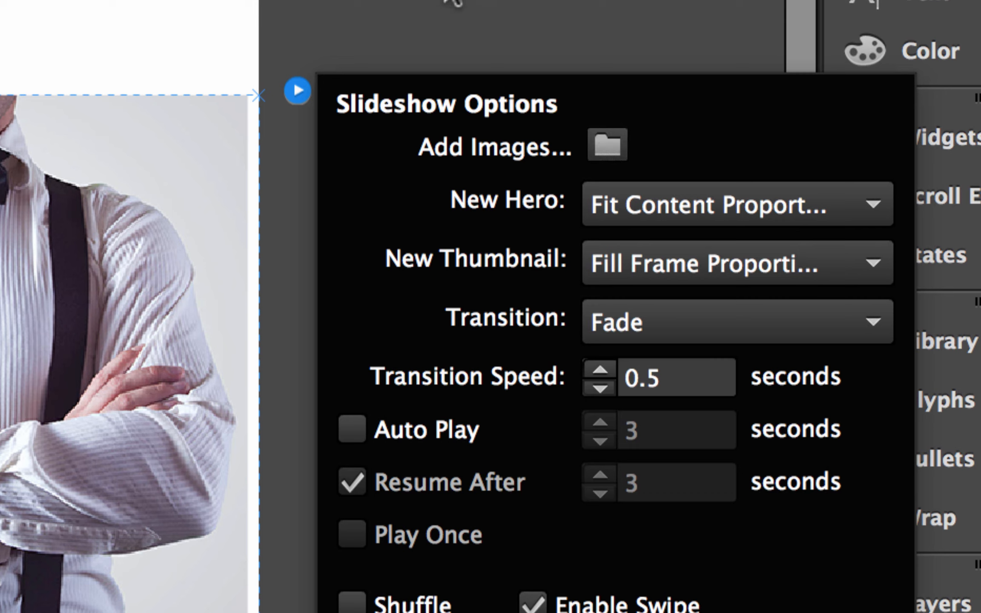
click(433, 3)
click(431, 2)
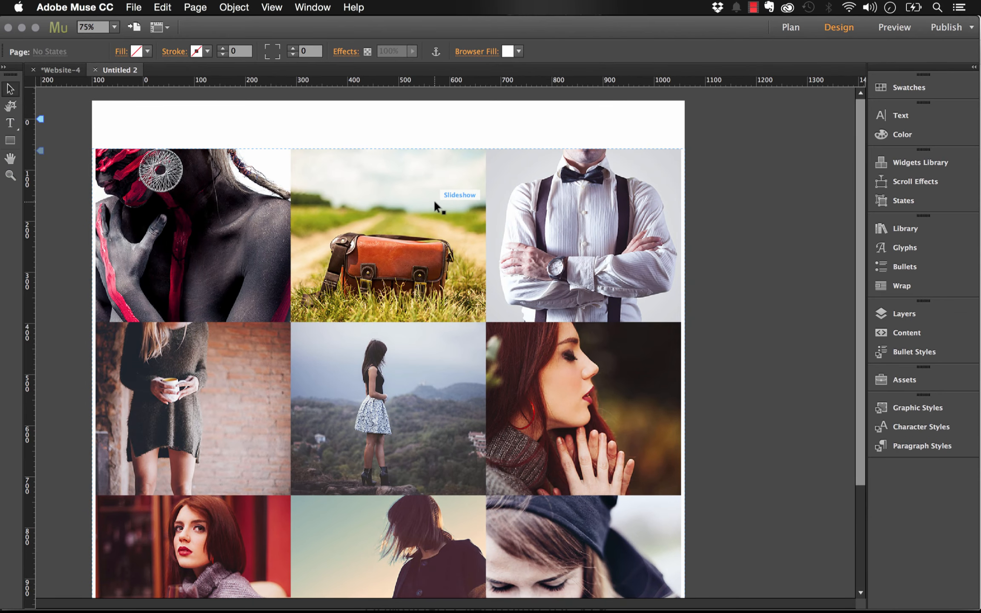
- Clear the widget contents of the slideshow to remove its sample images
click(298, 184)
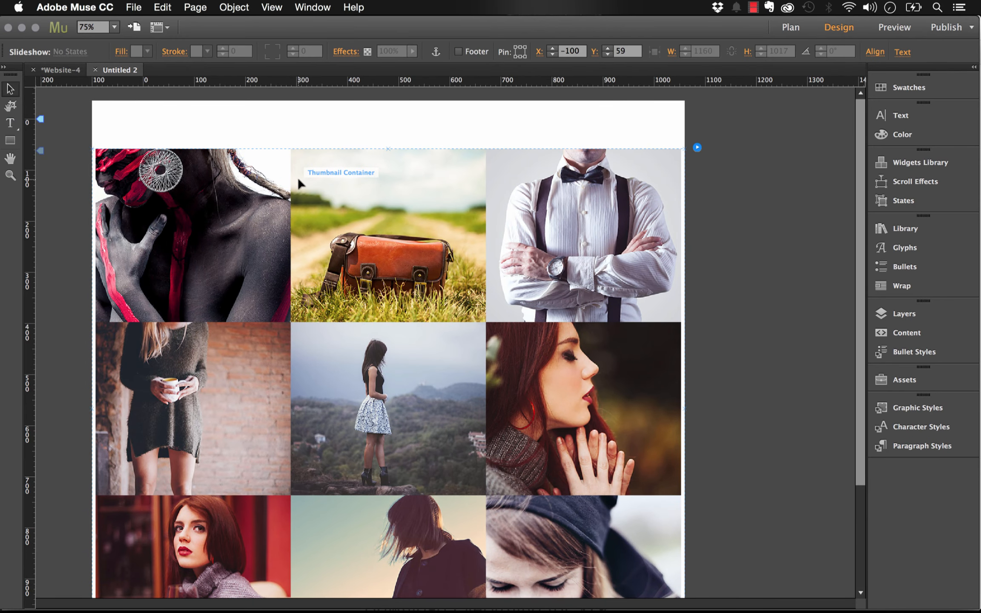
right_click(297, 179)
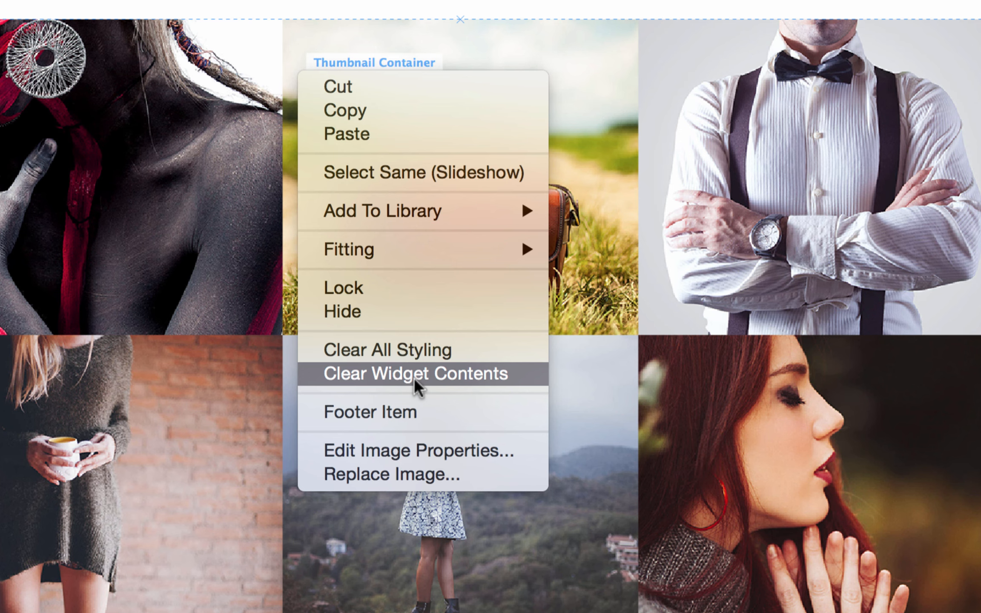
click(414, 379)
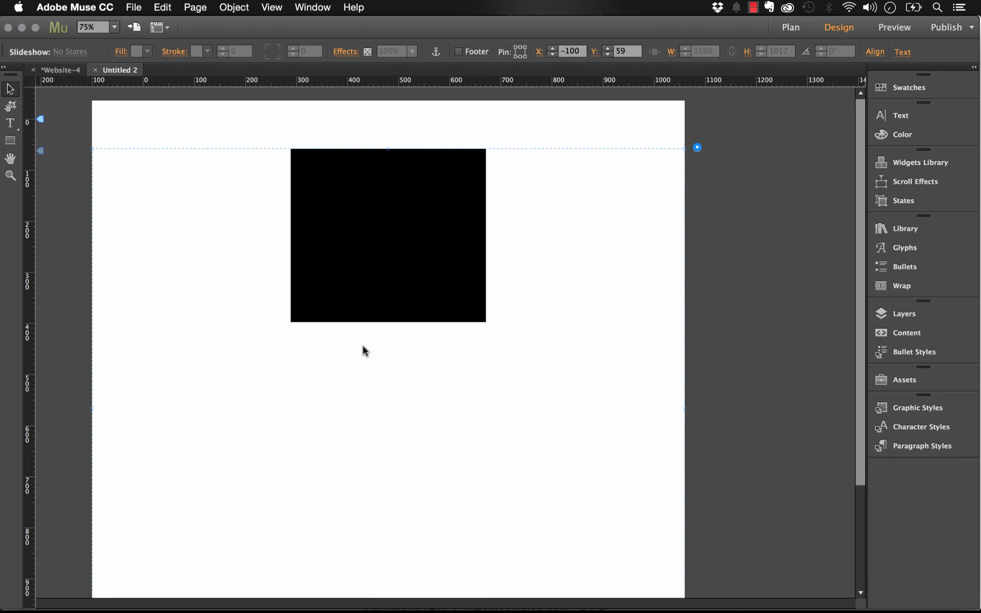
- Add all eleven JPEG files from the images folder through the Slideshow Options and check the filled gallery
click(697, 148)
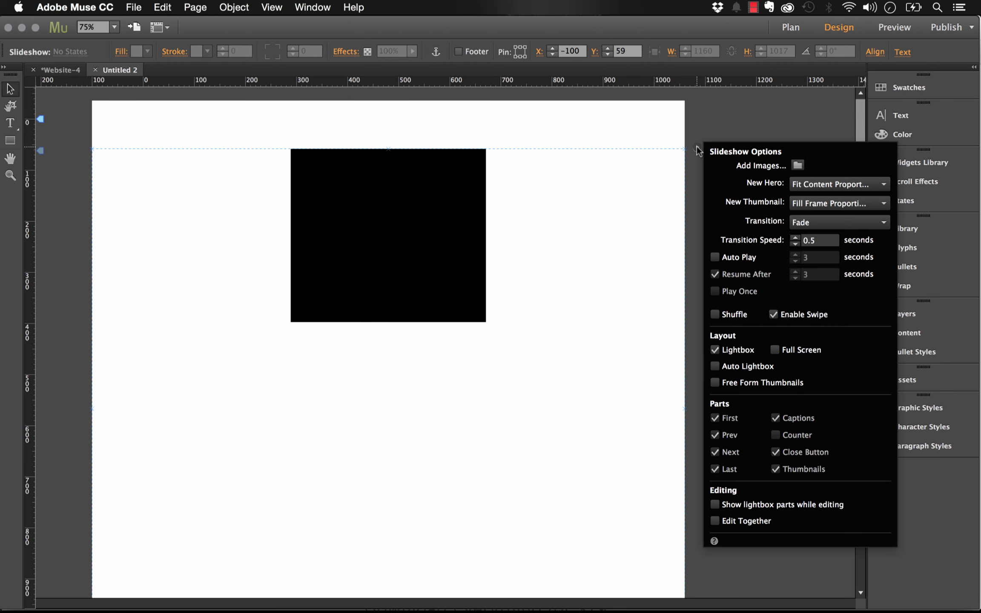
click(797, 165)
drag(391, 288, 283, 99)
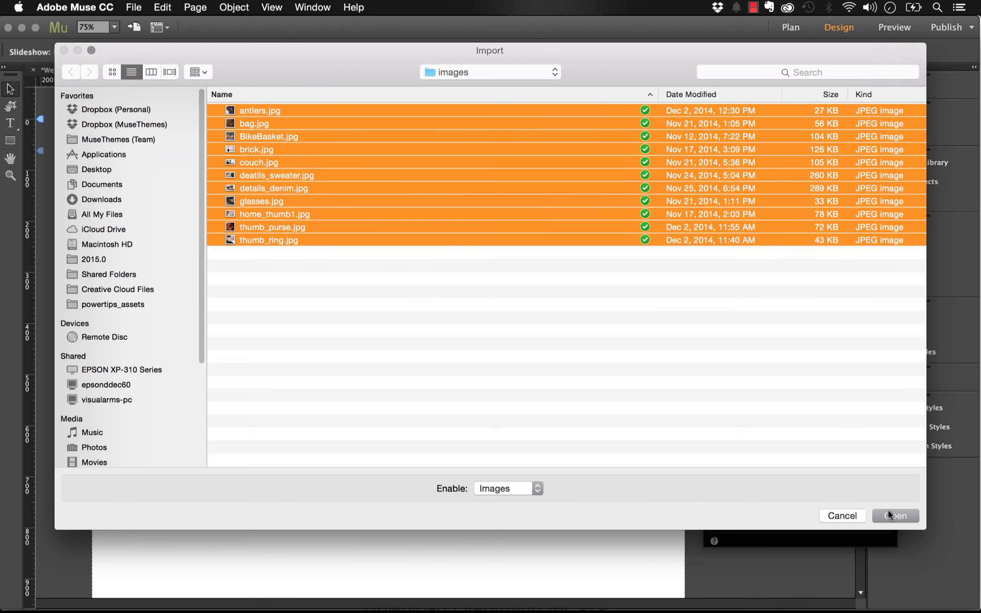
click(888, 512)
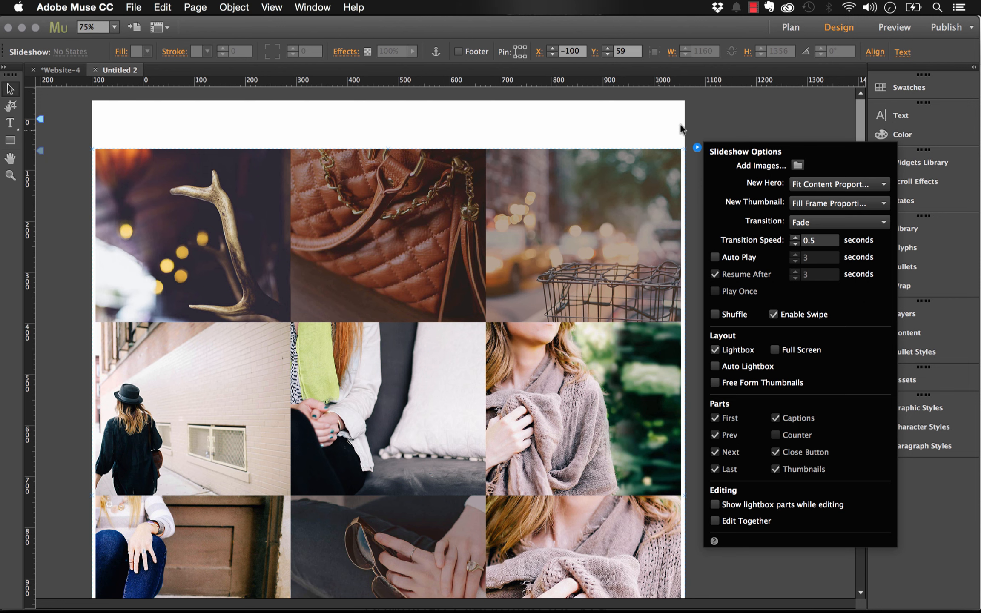
click(610, 125)
scroll(428, 154, down, 5)
scroll(427, 154, up, 5)
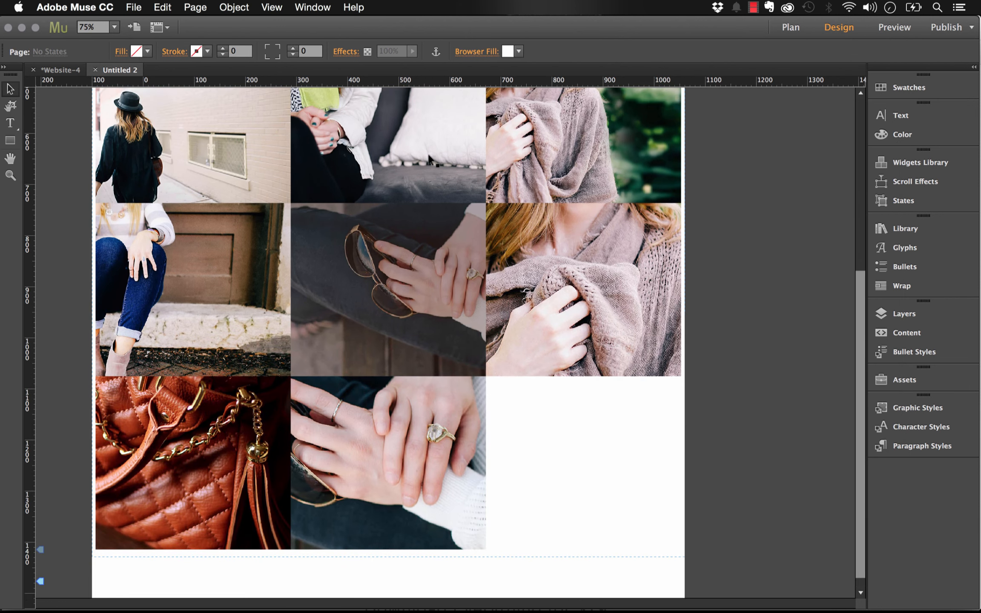
- Undo the image import and the clearing of the slideshow's contents
key(super+z)
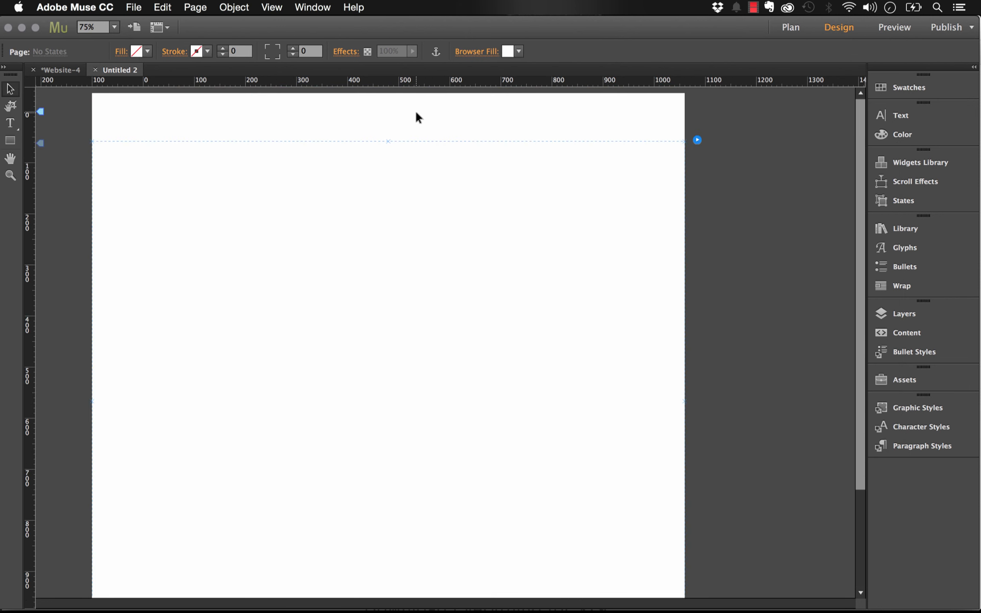
key(super+shift+z)
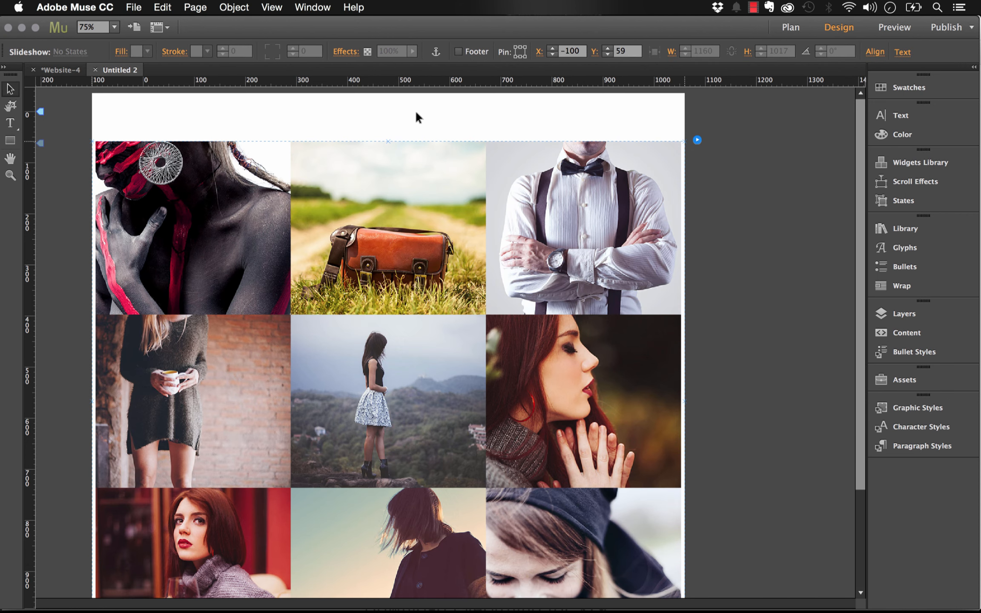
- Clear the slideshow's widget contents, starting from its sample images, and deselect it
right_click(419, 180)
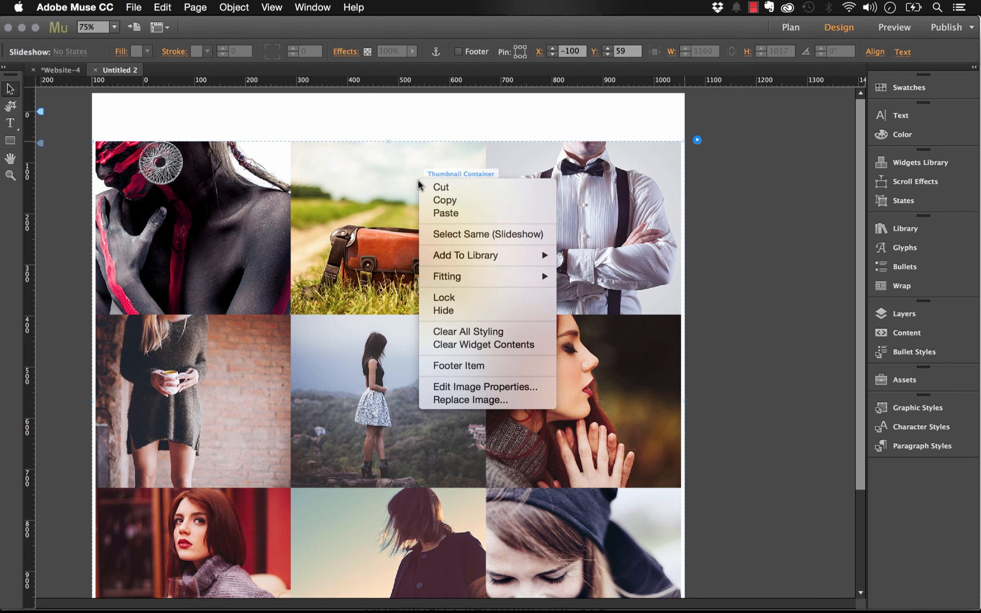
click(472, 343)
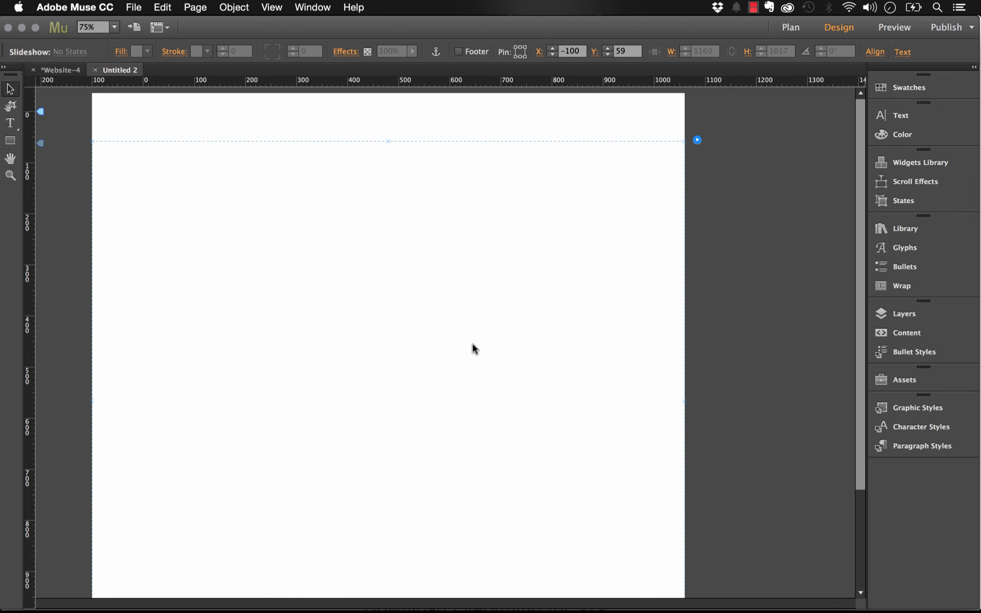
key(Escape)
- Load all eleven JPEG files from the images folder in Finder and place them into the slideshow's empty thumbnail frame
mouse_move(234, 611)
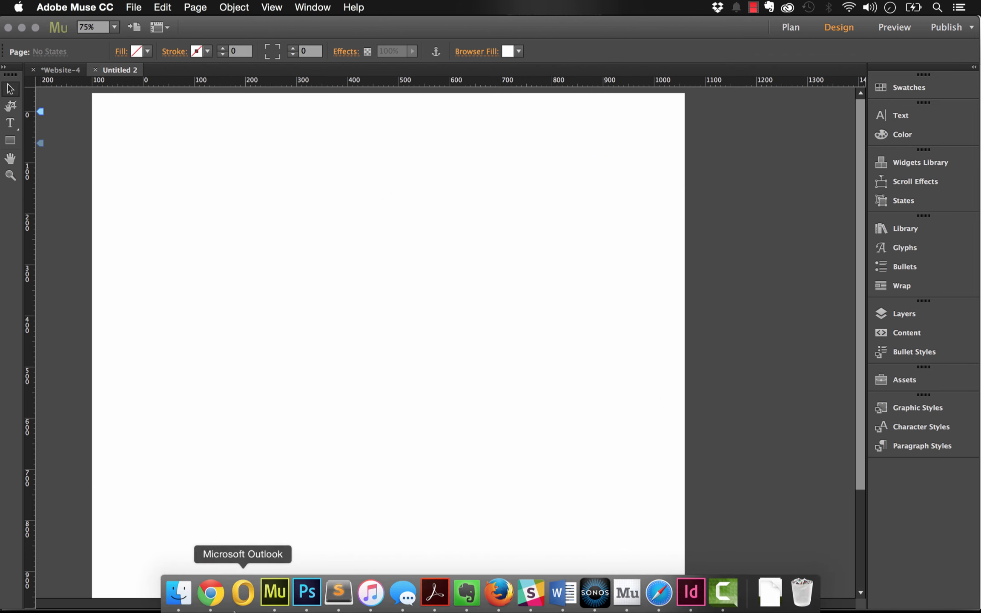
click(179, 593)
key(super+a)
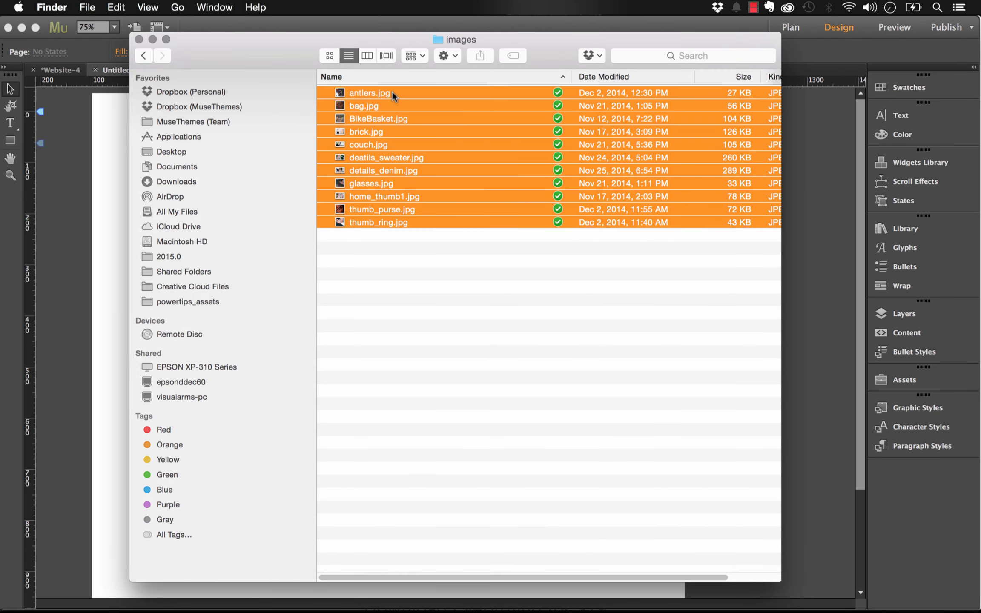
drag(278, 60, 602, 128)
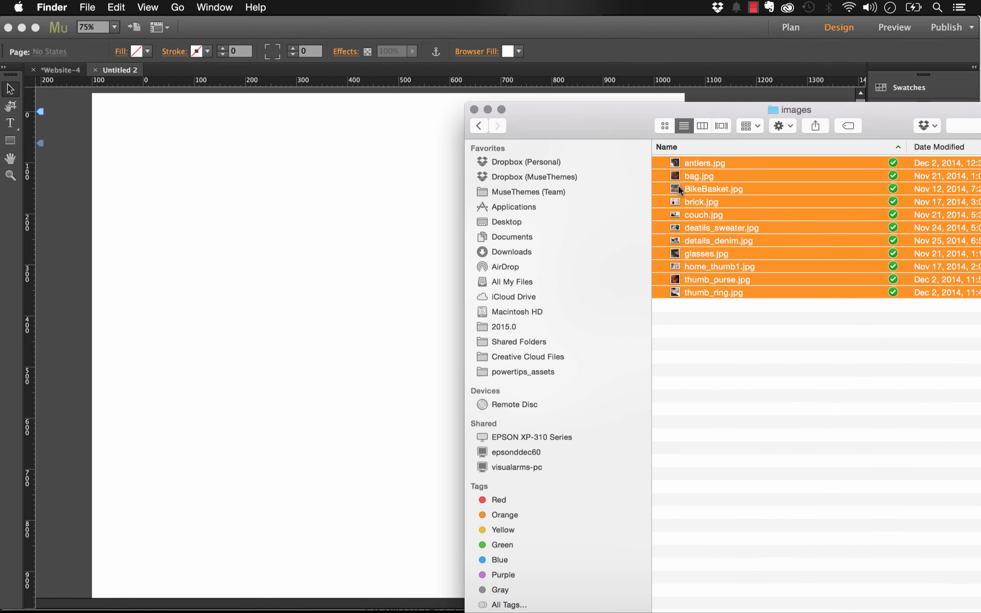
drag(679, 189, 237, 237)
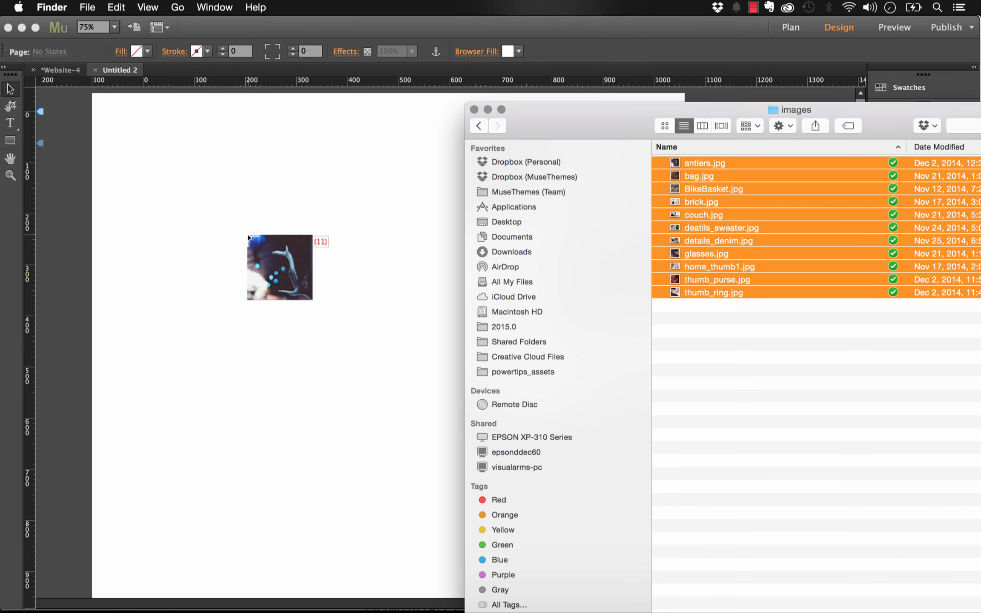
drag(290, 314, 485, 141)
click(487, 109)
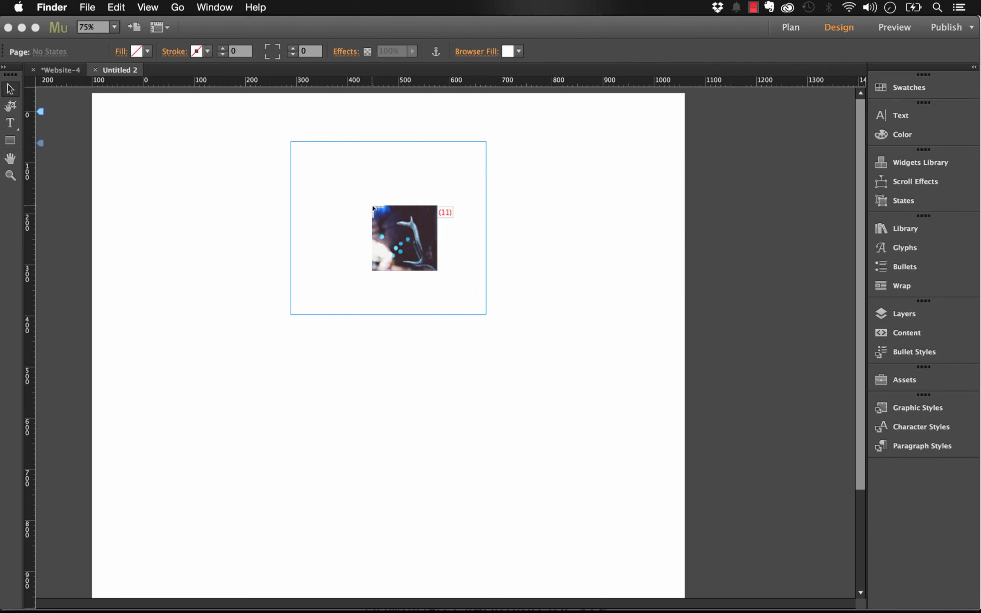
drag(372, 208, 372, 206)
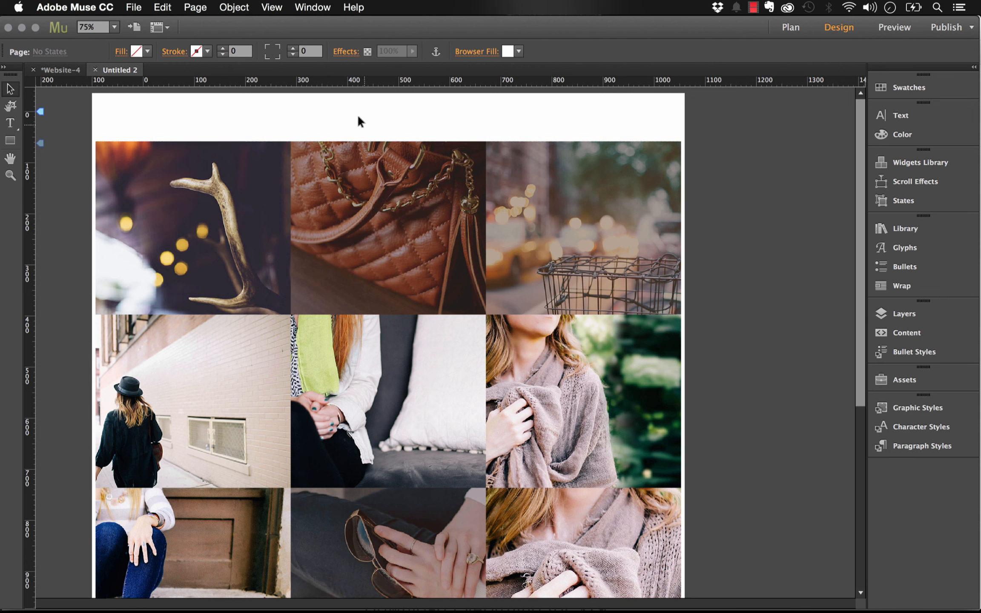
- Preview the page in the browser, check the antler image's lightbox and its next and previous navigation, and return to Adobe Muse
key(shift+super+e)
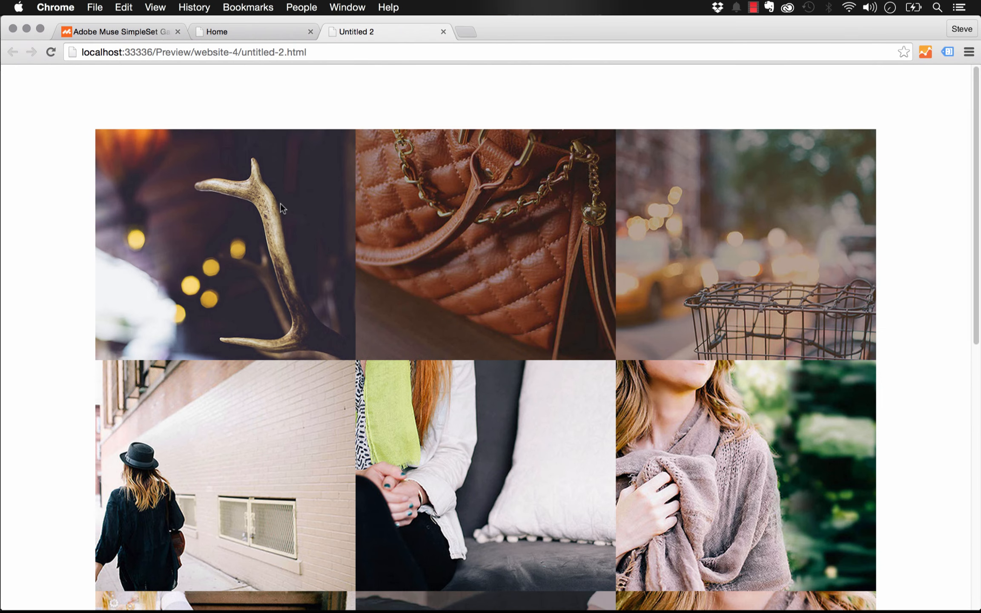
click(281, 204)
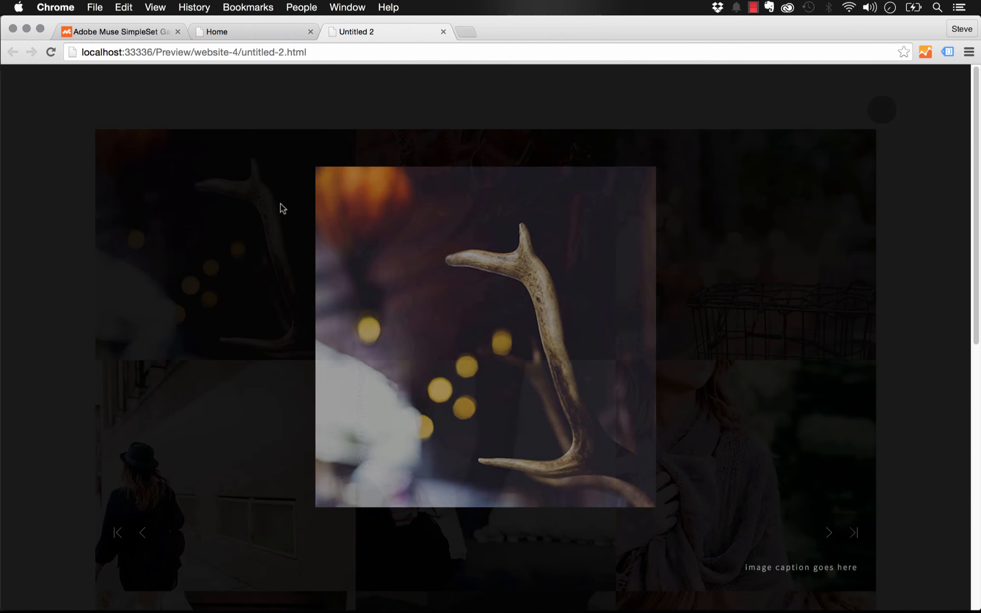
click(828, 532)
click(142, 532)
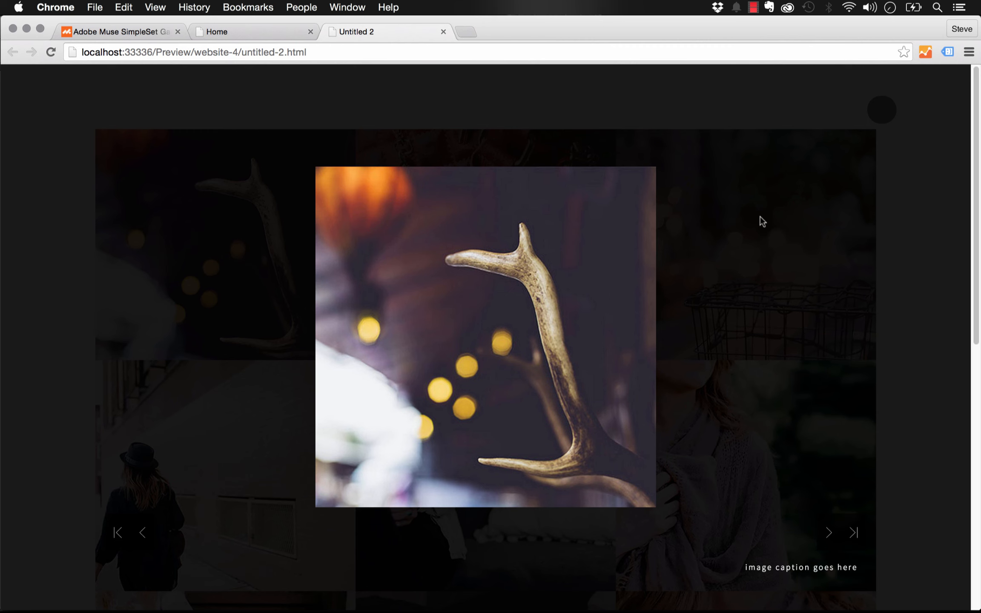
click(883, 110)
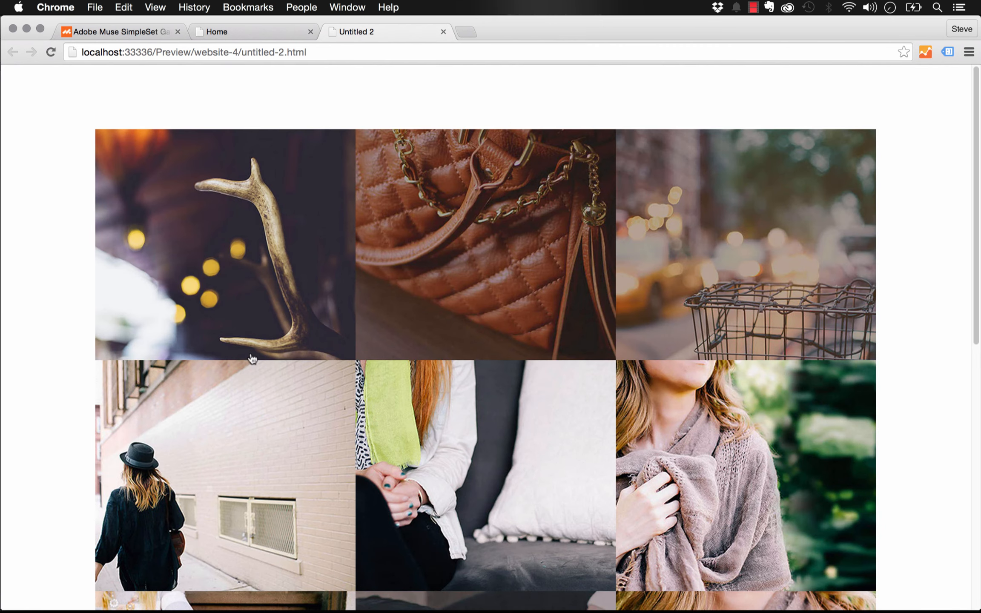
click(269, 593)
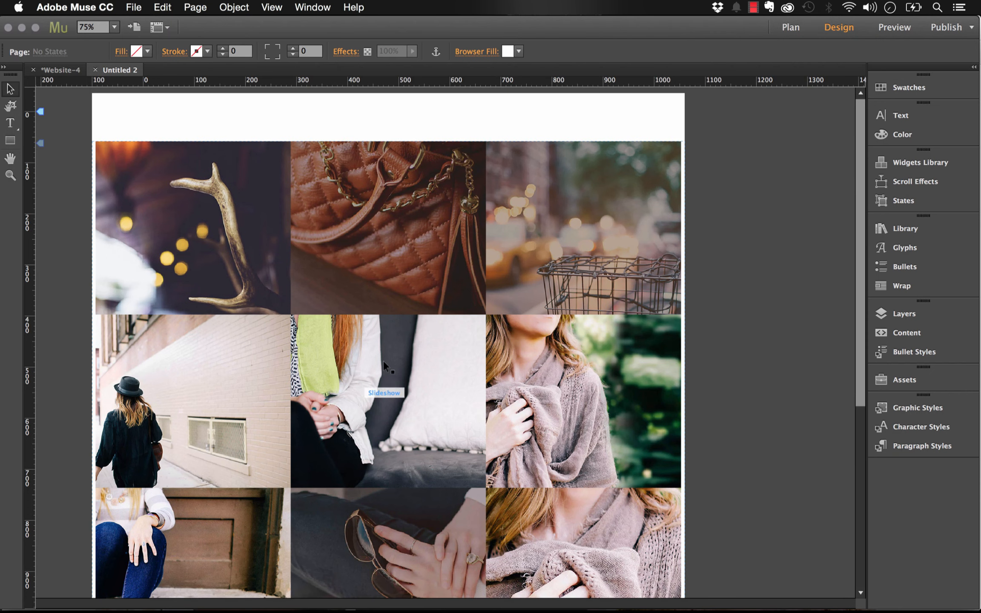
- Show the slideshow's lightbox parts while editing, then close its options
click(621, 186)
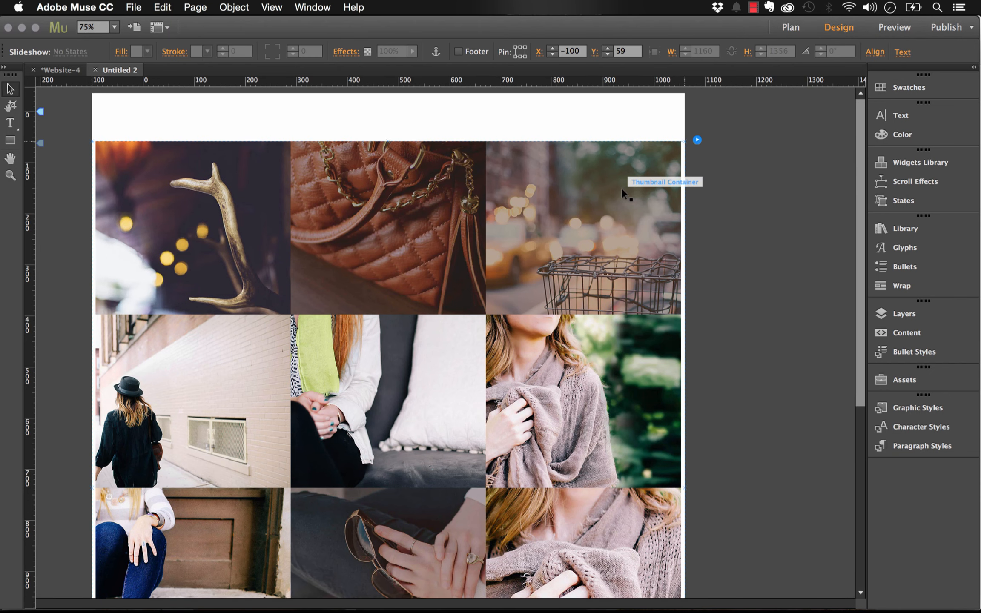
click(696, 140)
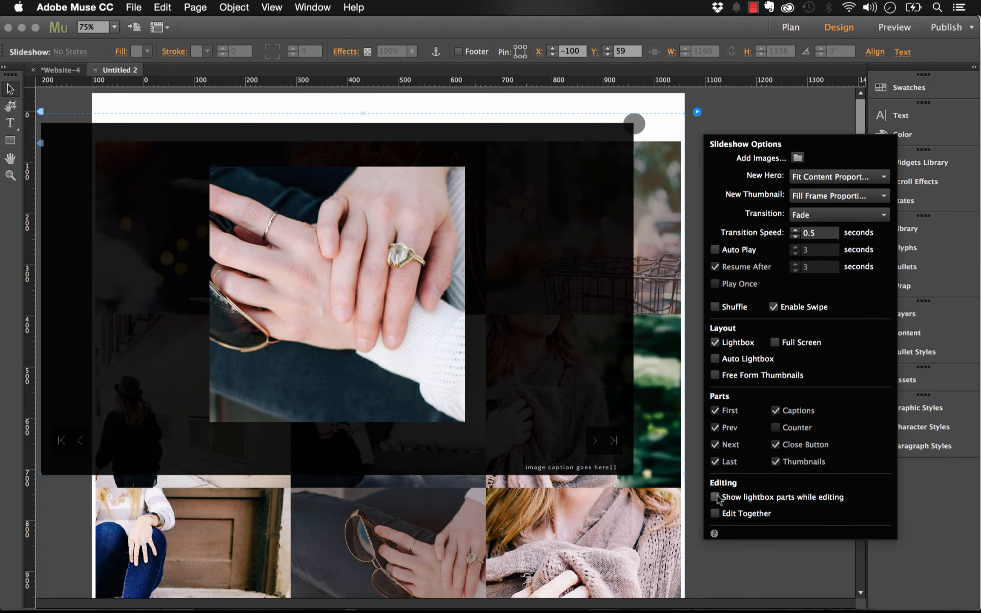
click(714, 496)
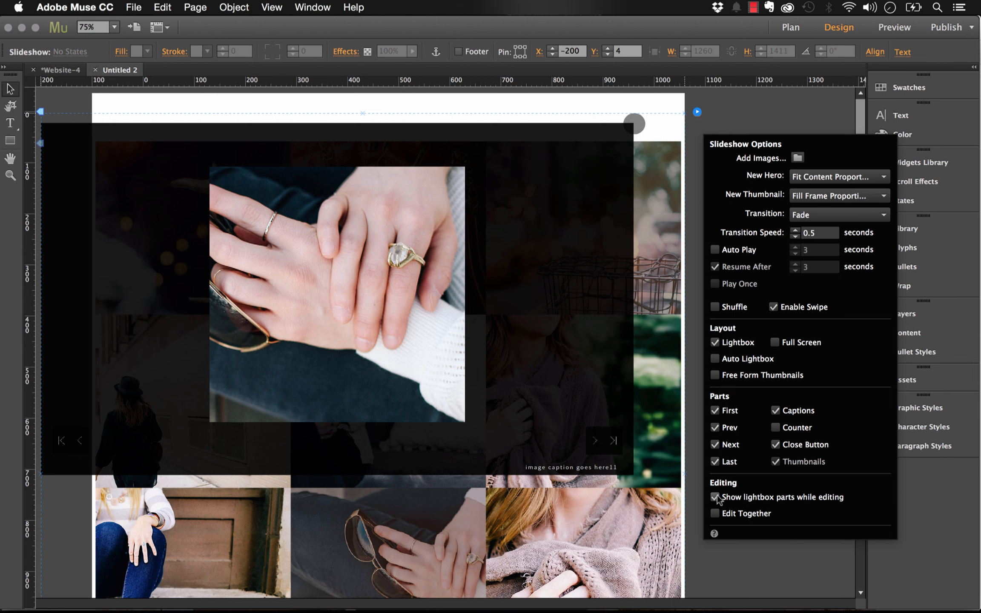
click(696, 112)
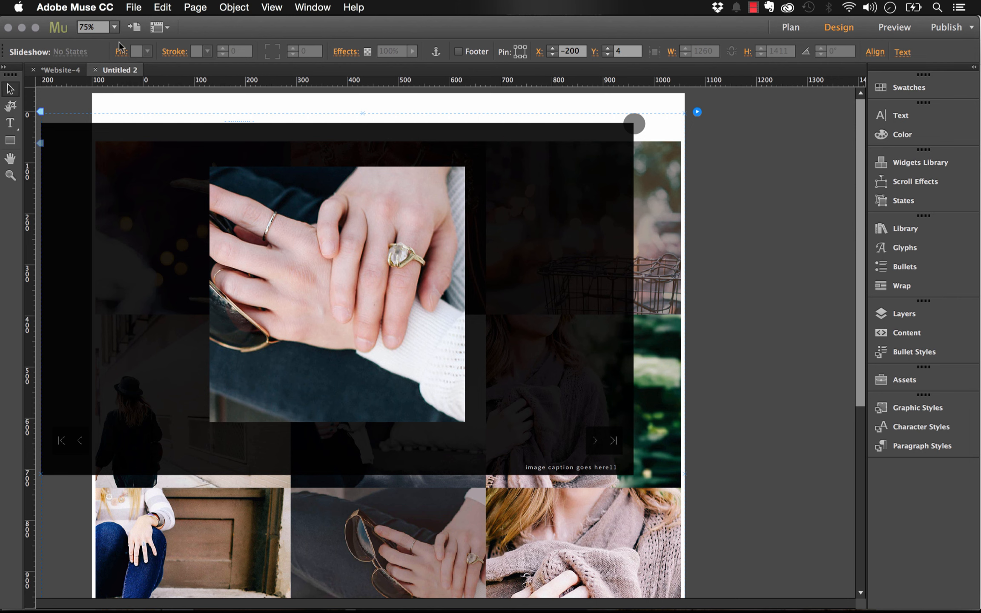
- Move the lightbox container with its close button, navigation buttons and caption off the page beside the thumbnails, to about X 1098, Y 78
click(115, 27)
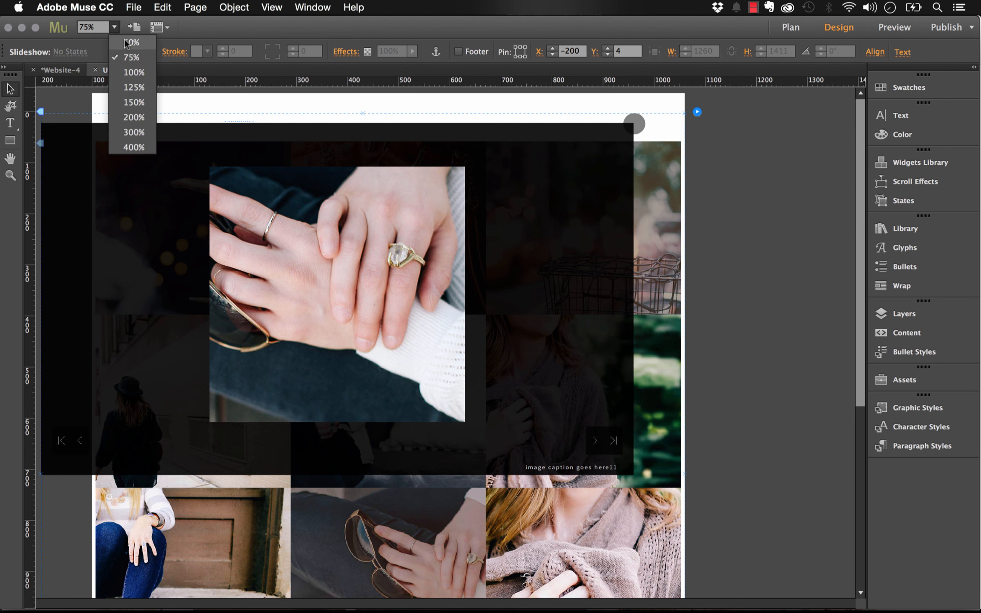
click(125, 41)
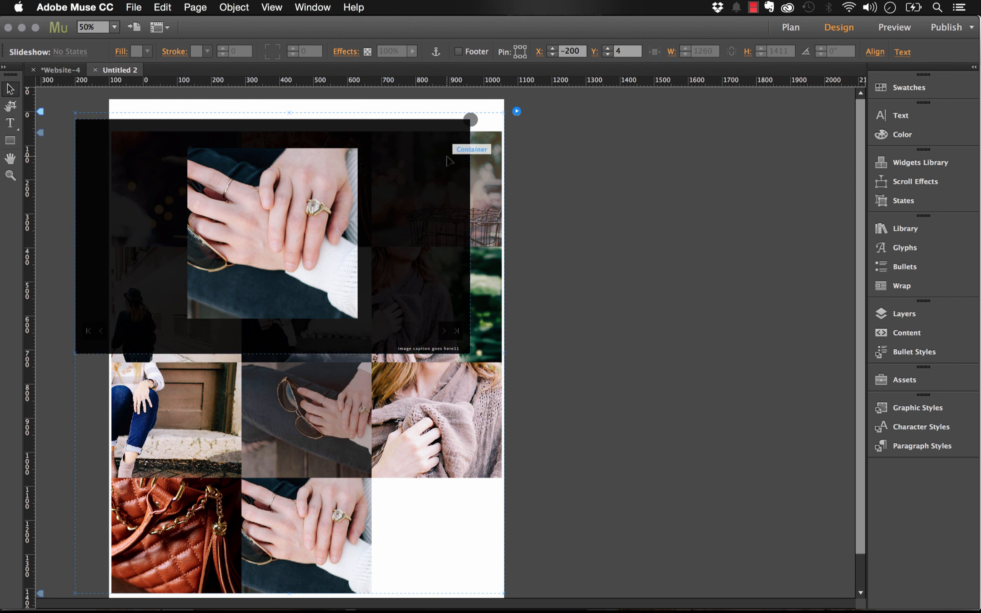
click(453, 161)
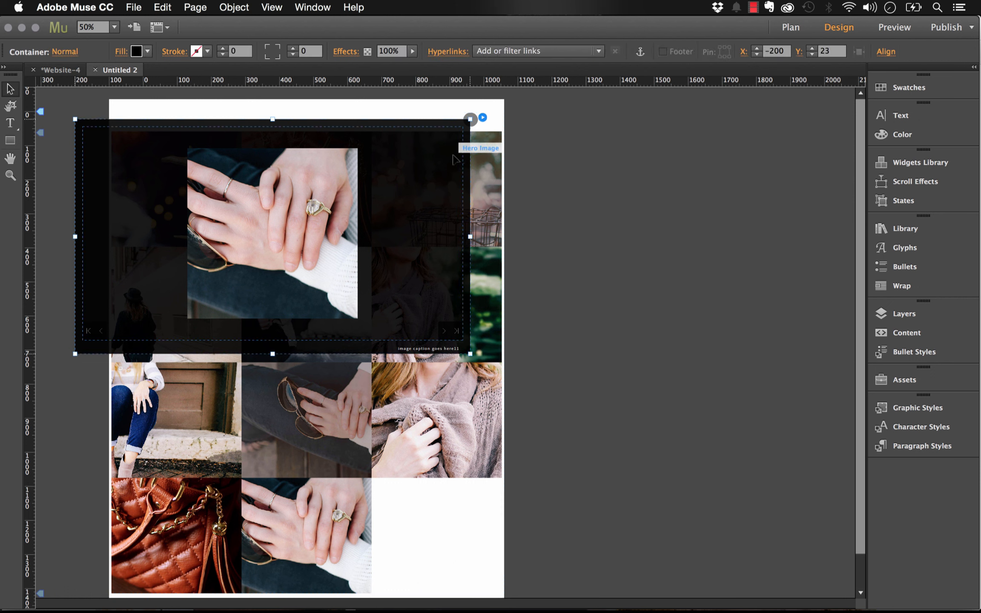
shift+click(470, 118)
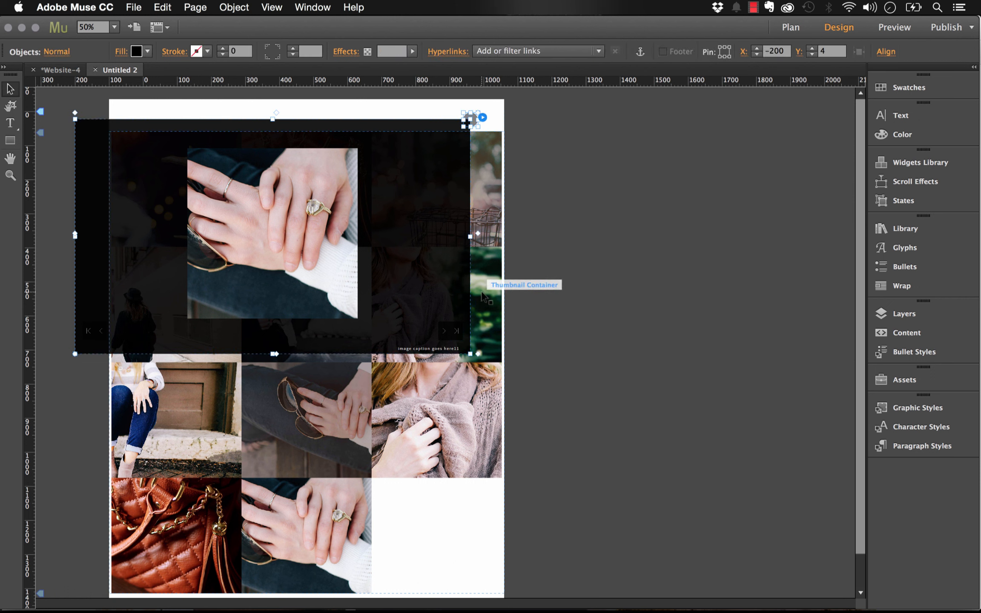
shift+click(450, 331)
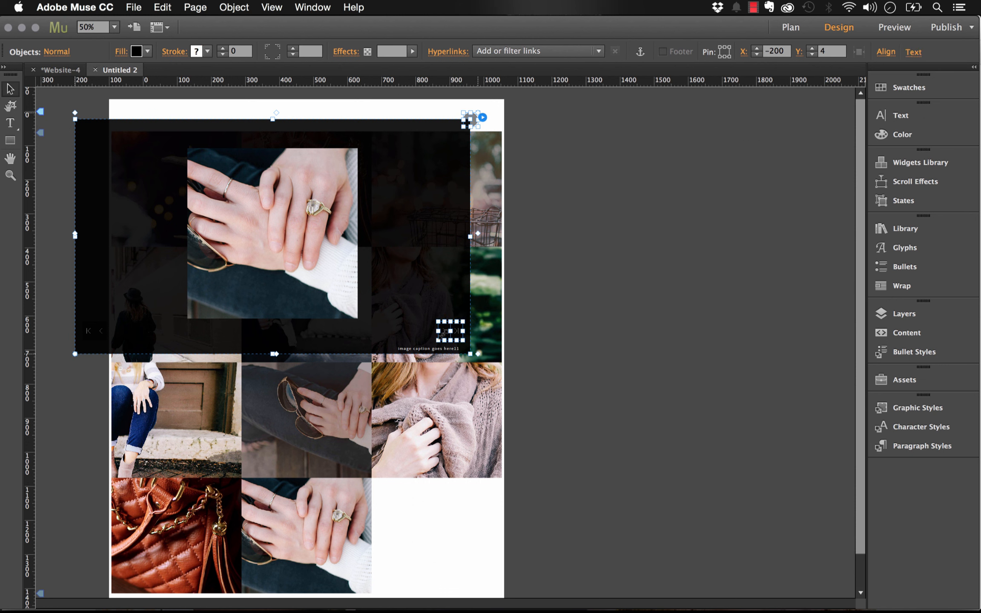
shift+click(98, 331)
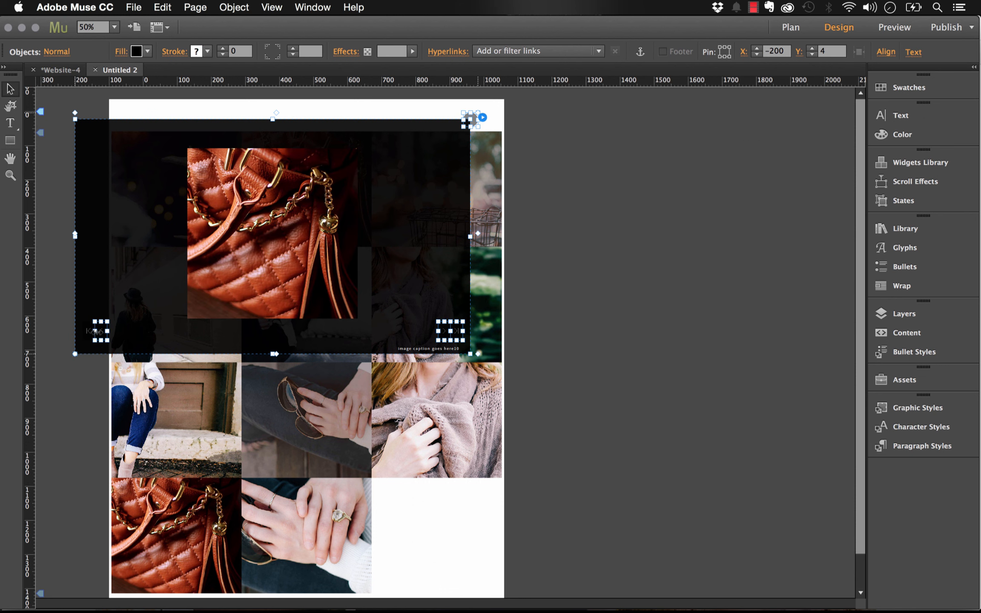
shift+click(88, 334)
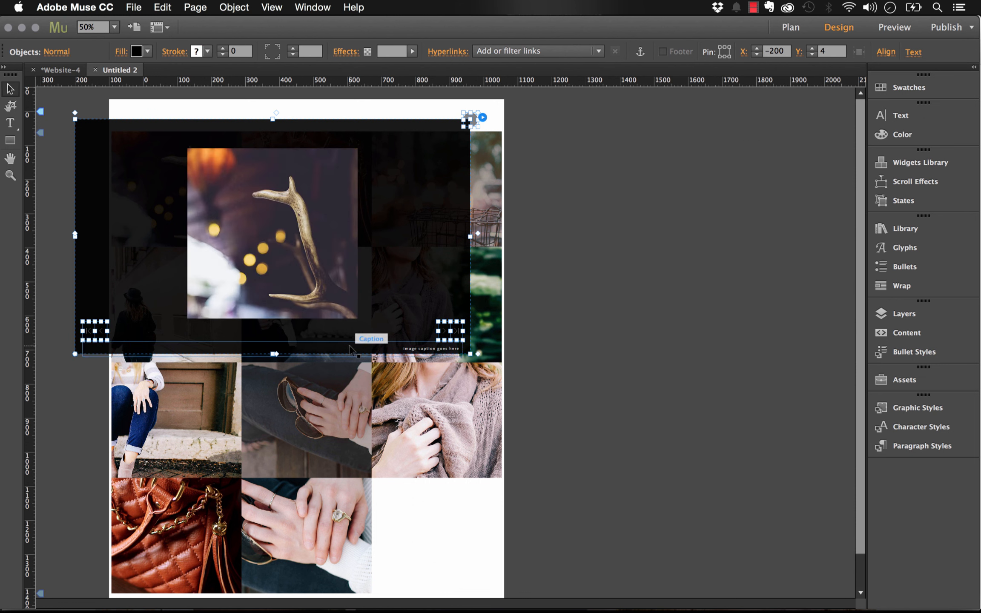
shift+click(350, 346)
drag(388, 200, 815, 219)
click(693, 433)
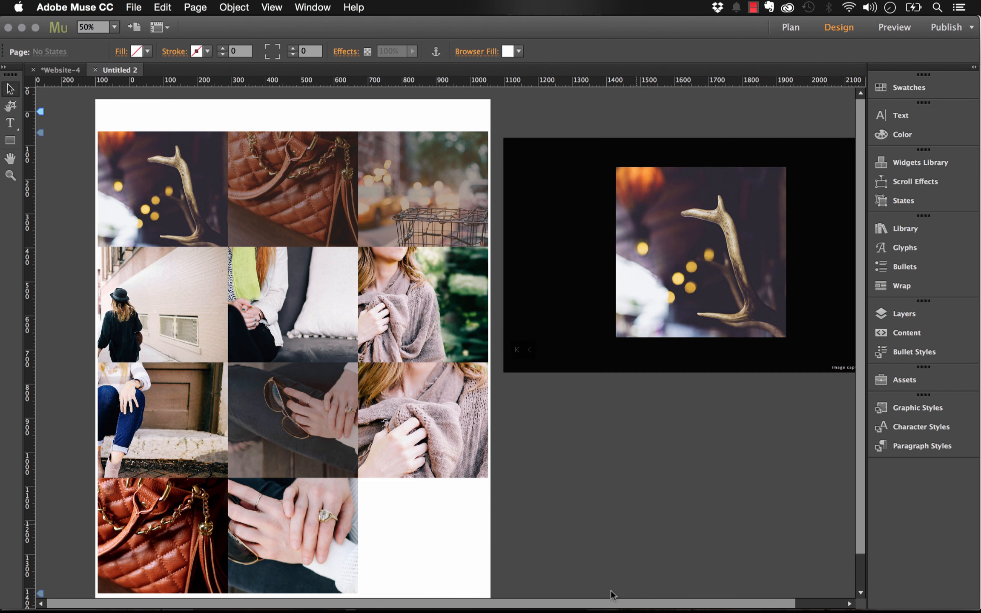
drag(570, 605, 634, 606)
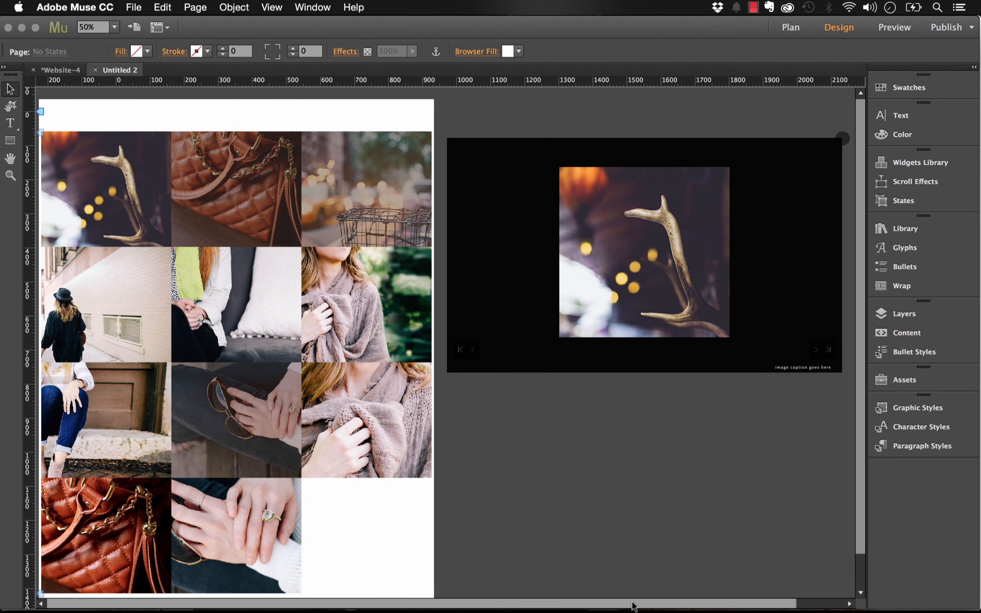
- Select the bag, basket, shawl and green-scarf thumbnails in turn to examine their hero images in the lightbox
click(204, 187)
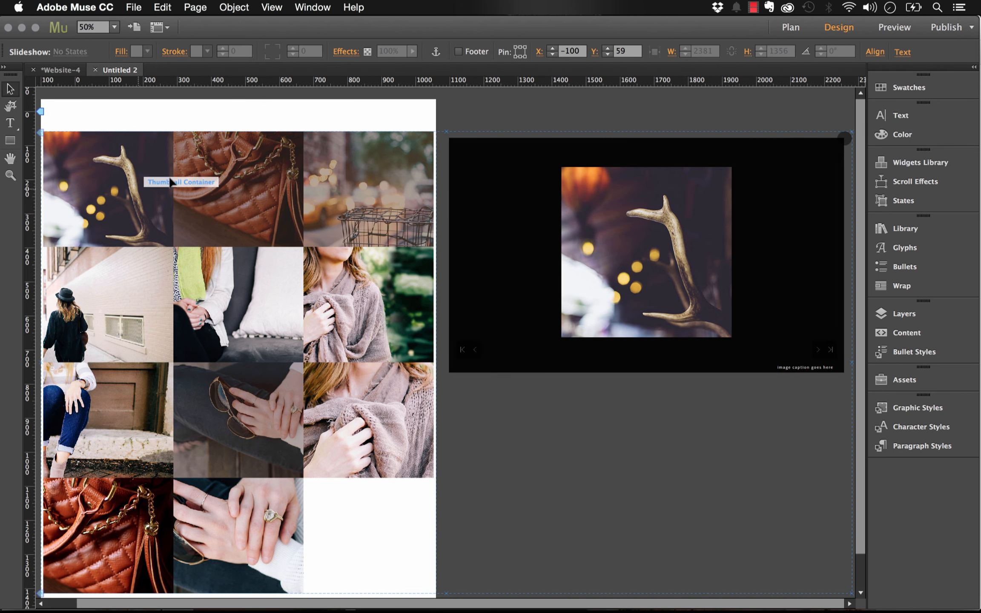
click(232, 170)
click(232, 171)
click(363, 190)
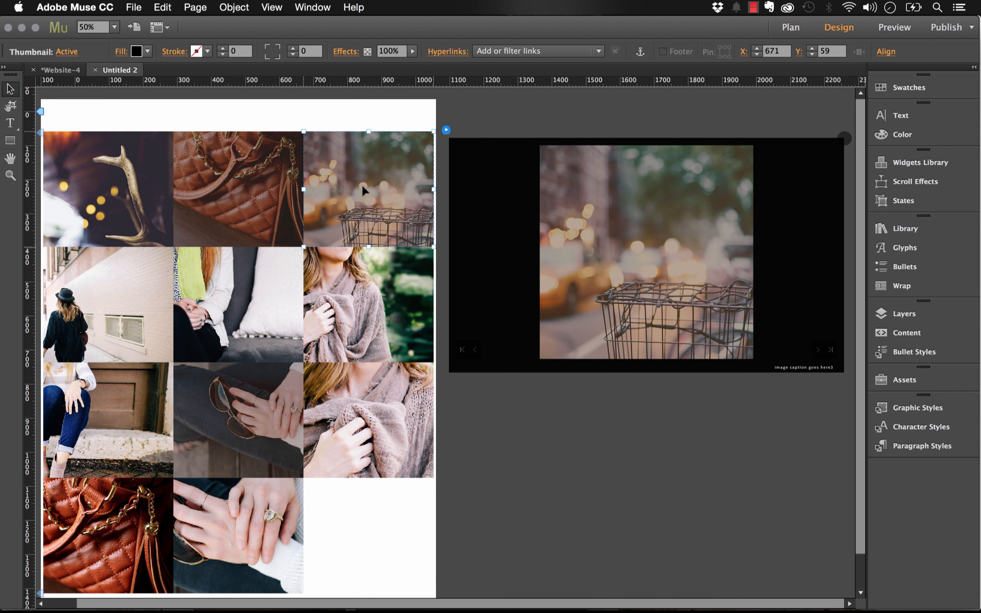
click(346, 274)
click(236, 297)
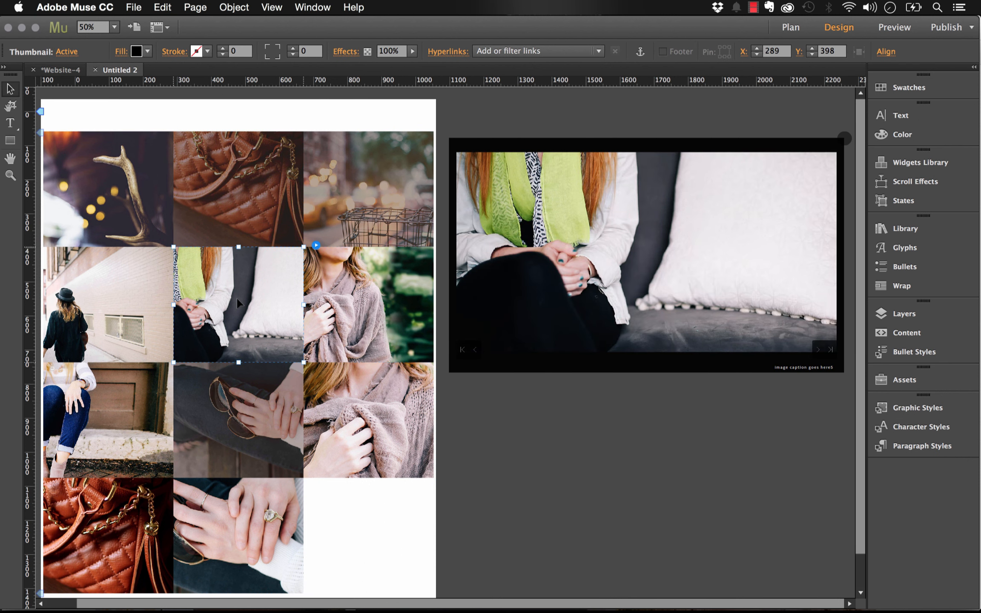
- Enlarge the antler hero image to fill the lightbox's height and reposition it within its frame
click(115, 196)
click(654, 250)
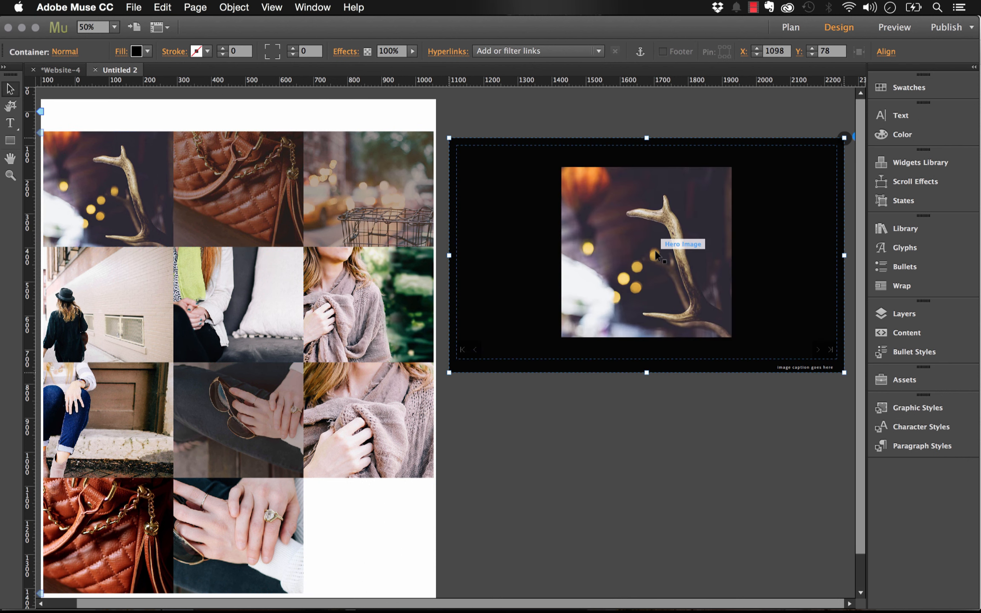
click(654, 250)
click(655, 251)
drag(663, 241, 604, 220)
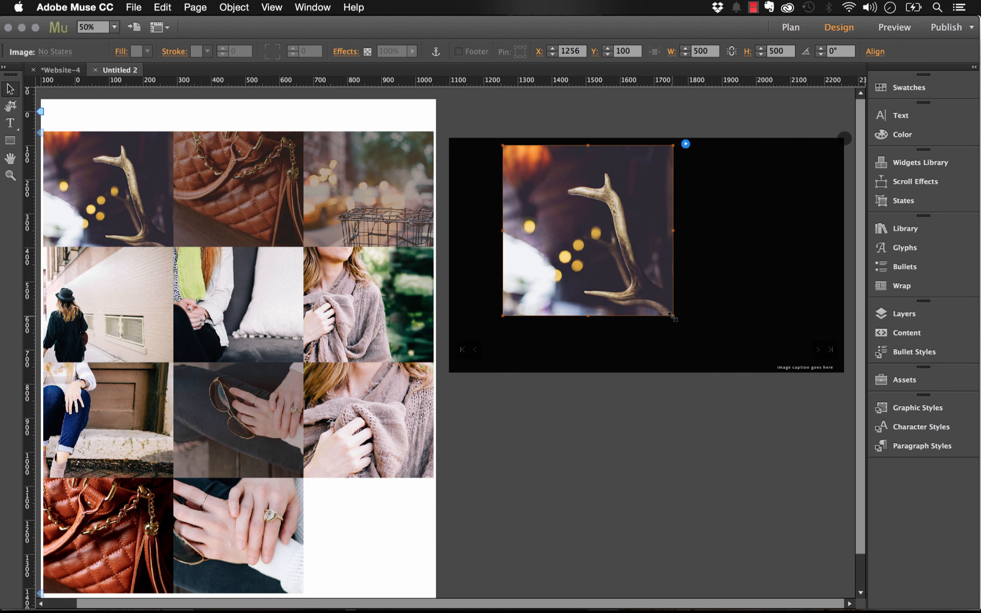
drag(672, 315, 787, 368)
drag(709, 275, 709, 215)
click(816, 385)
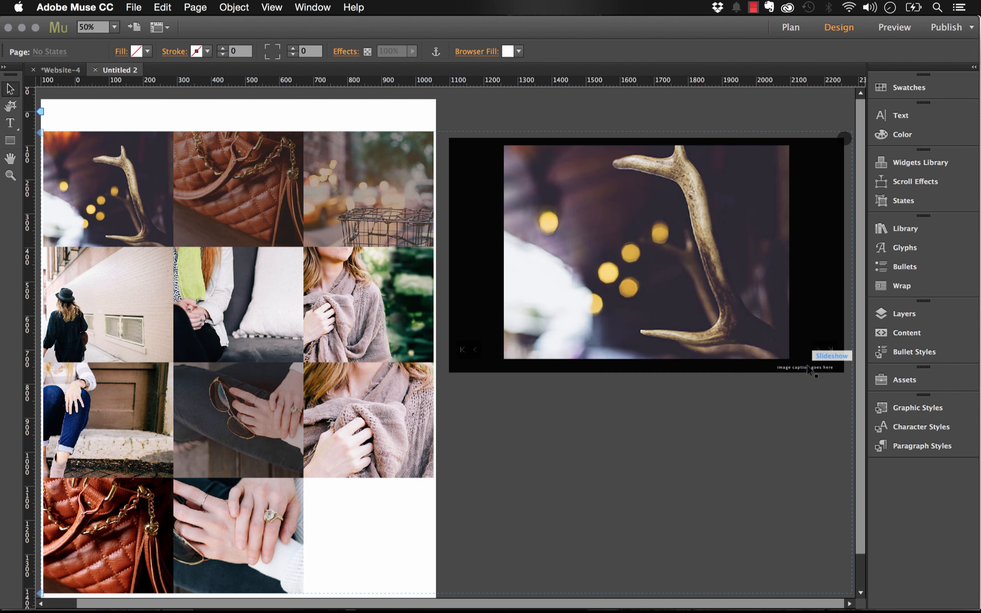
- Check the hero images of the basket thumbnail and the shawl thumbnail below it
click(292, 220)
click(354, 197)
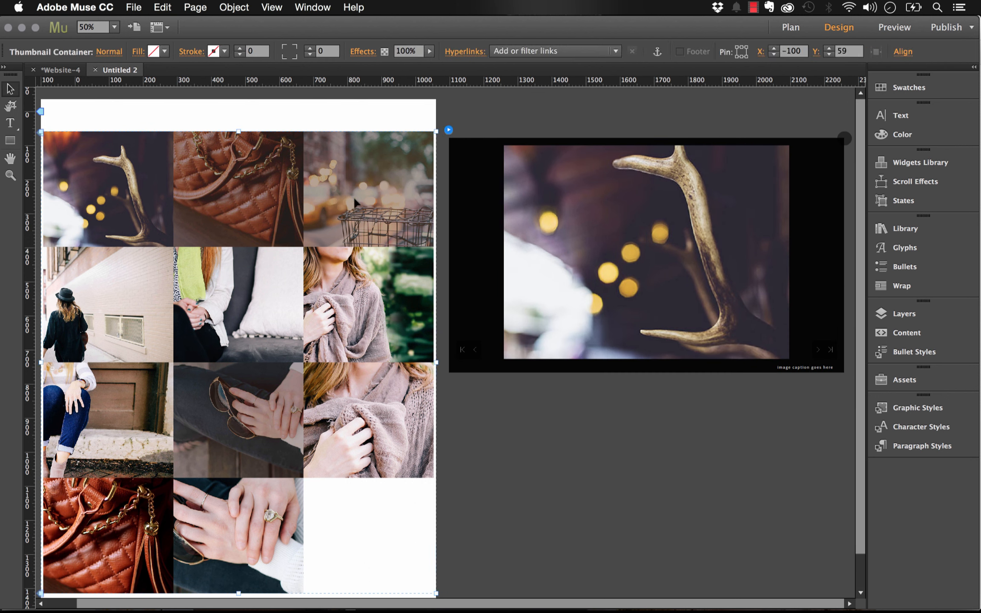
click(354, 196)
click(364, 278)
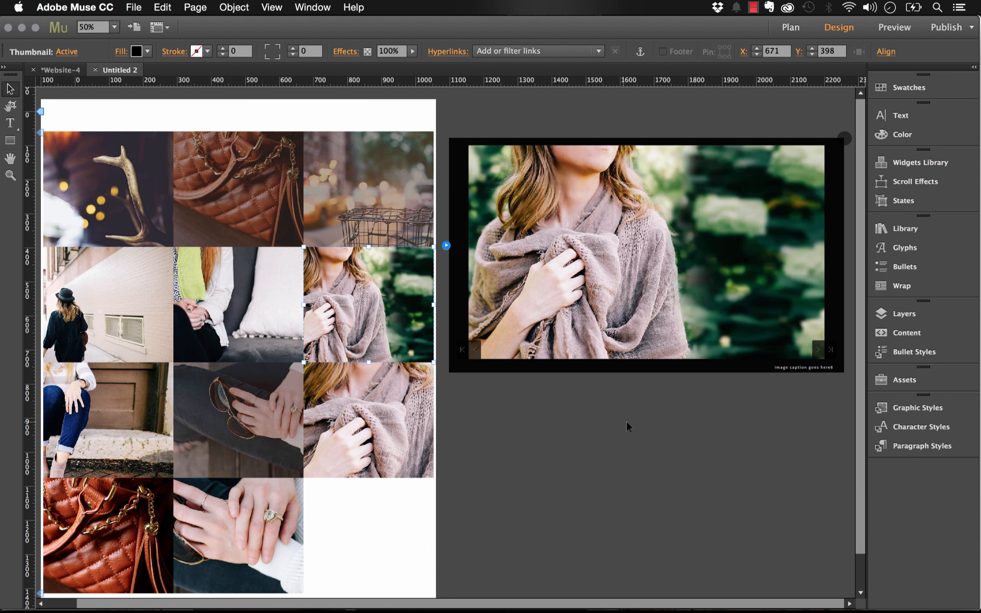
- Preview the page in the browser, check the enlarged antler image and the next one in the lightbox, and return to Adobe Muse
key(super+p)
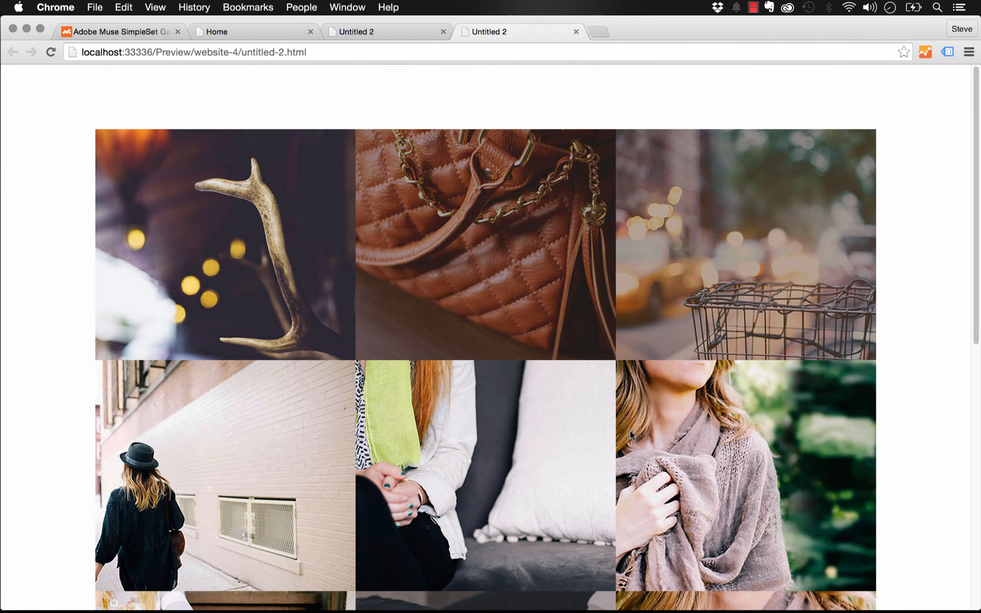
click(203, 198)
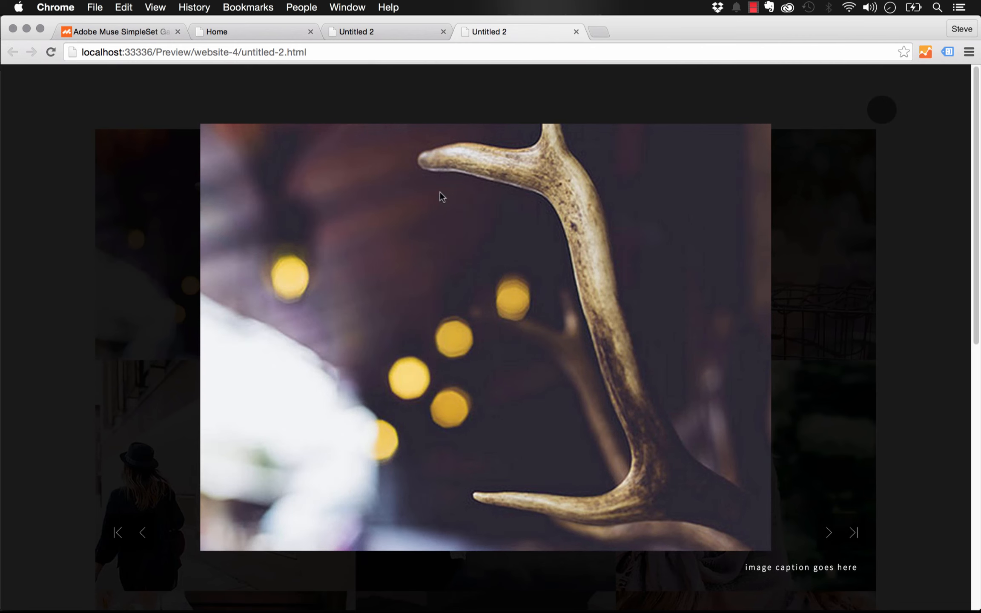
click(826, 539)
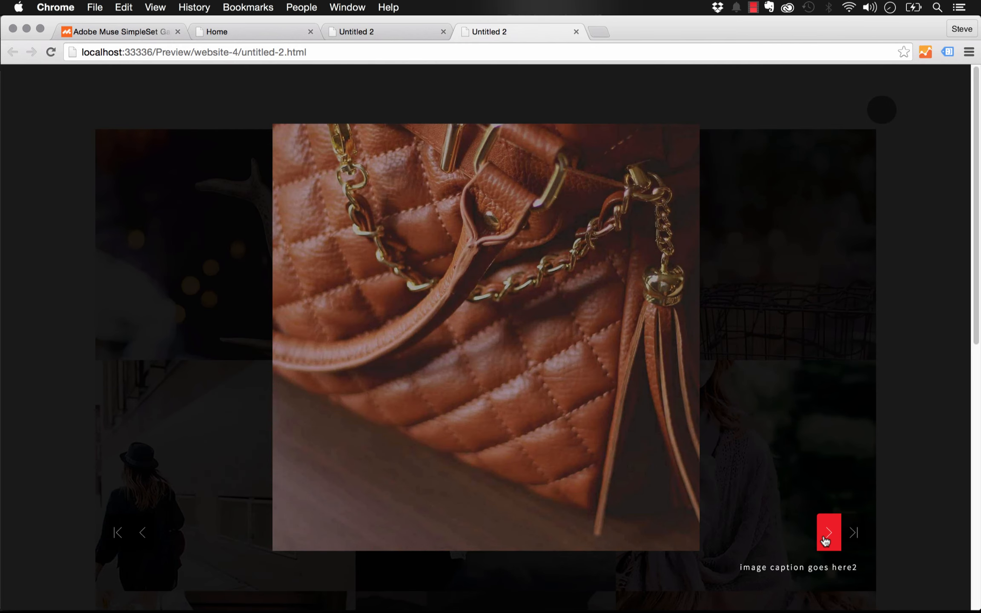
click(882, 112)
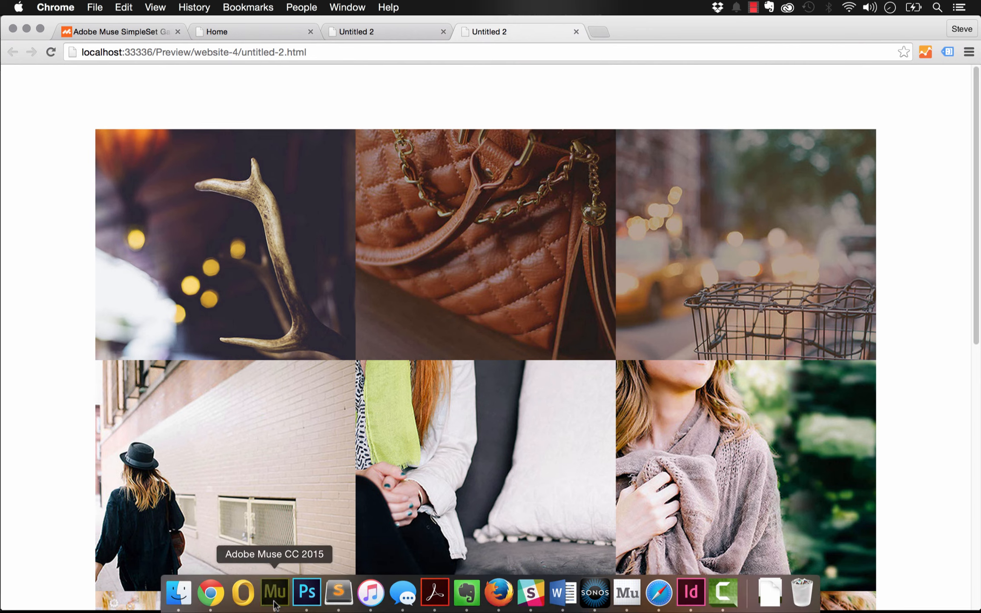
click(275, 598)
click(330, 114)
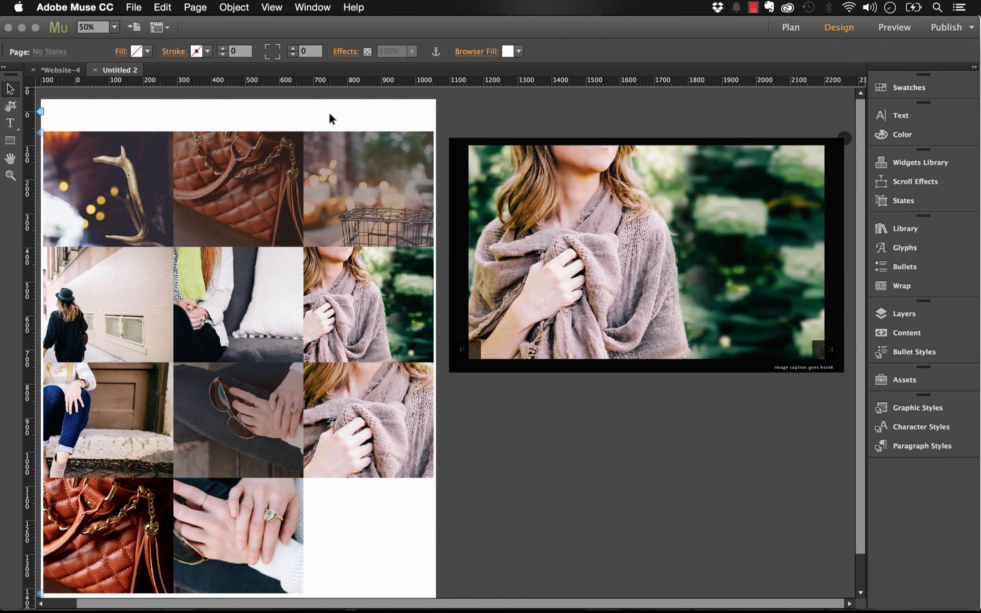
- Add a new page after Untitled 2 in the site plan and open it for design
click(60, 70)
click(286, 135)
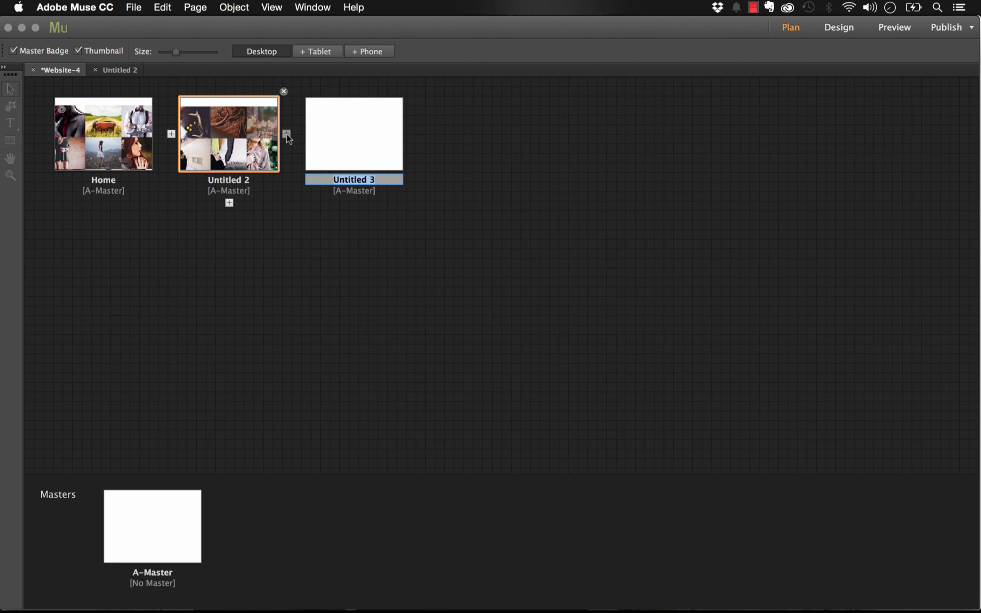
double_click(352, 154)
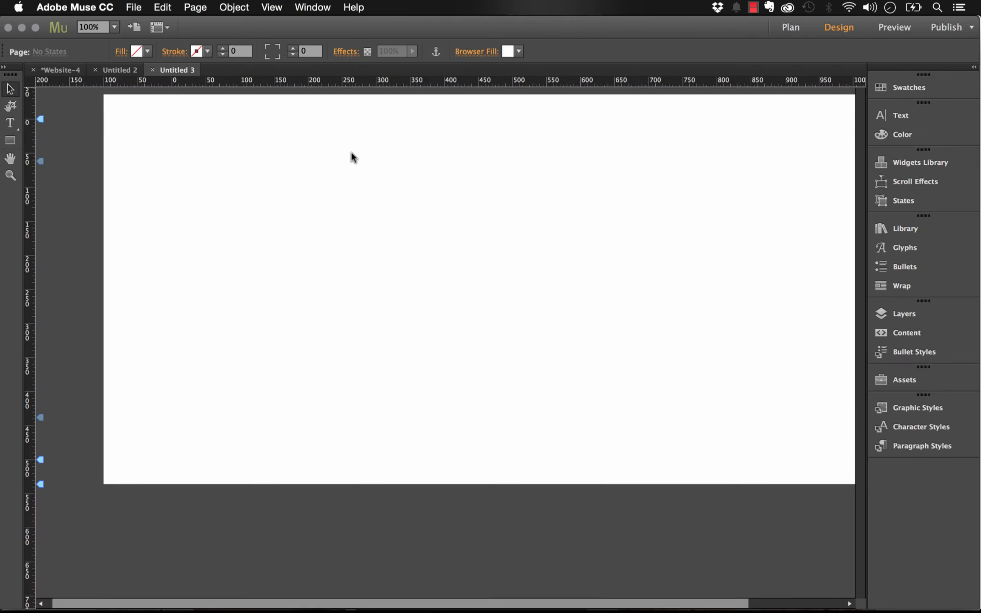
- Place the SimpleSet gallery widget from the library on the blank page at about X -12, Y 42, and close its options and the library
click(904, 229)
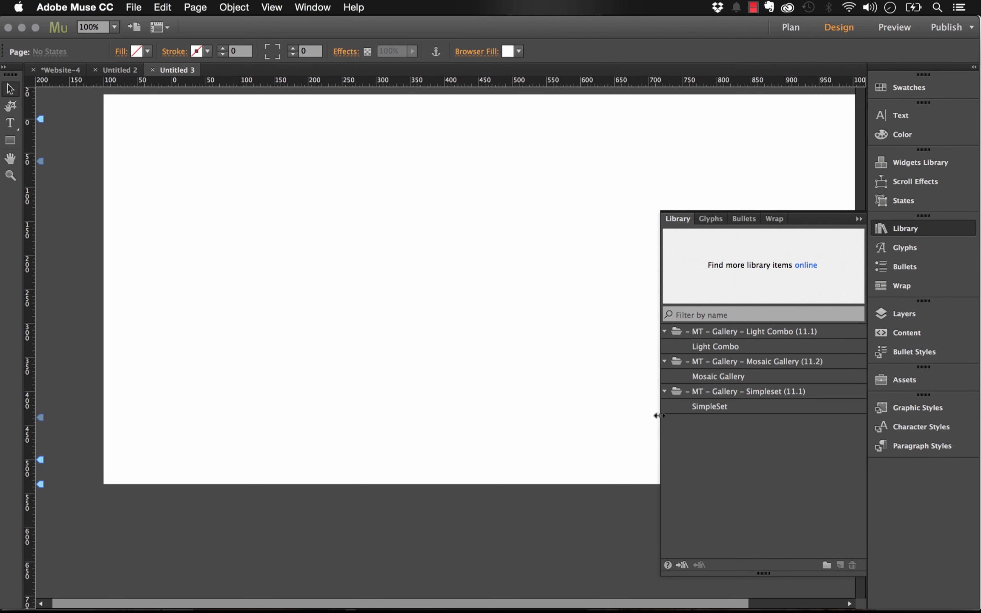
click(709, 407)
drag(719, 408, 163, 146)
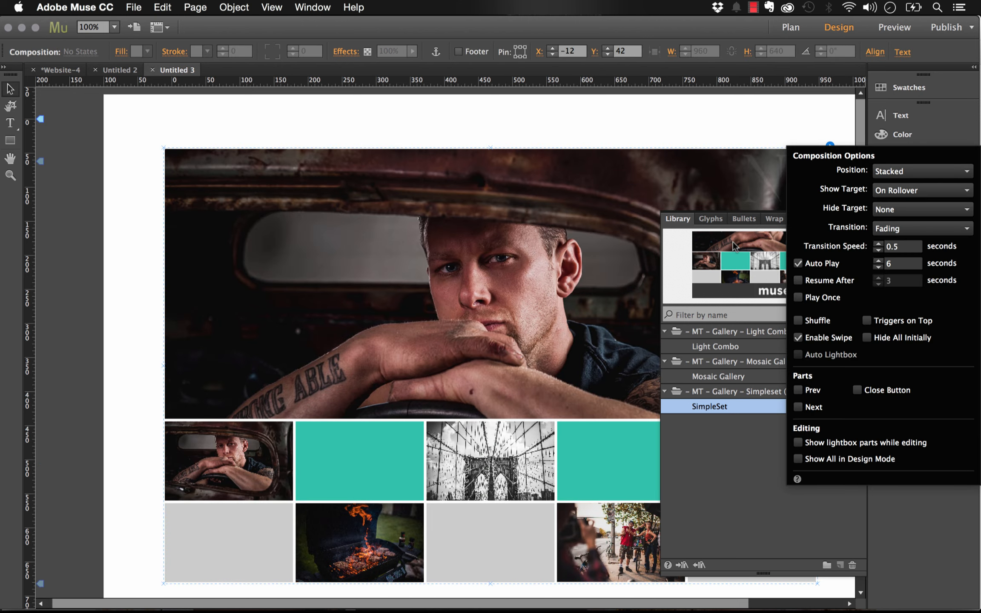
click(852, 130)
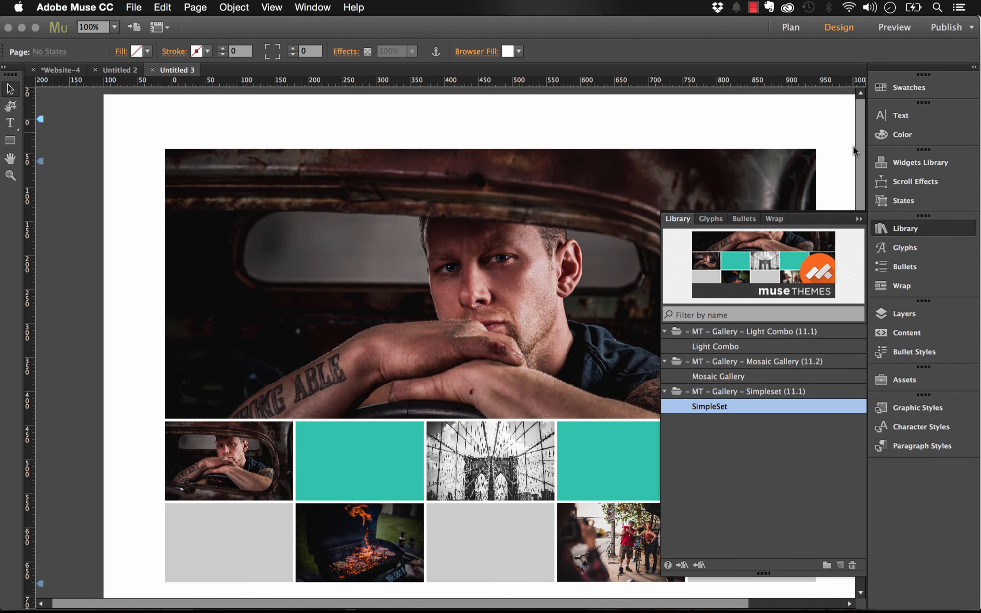
click(859, 220)
drag(729, 315, 679, 289)
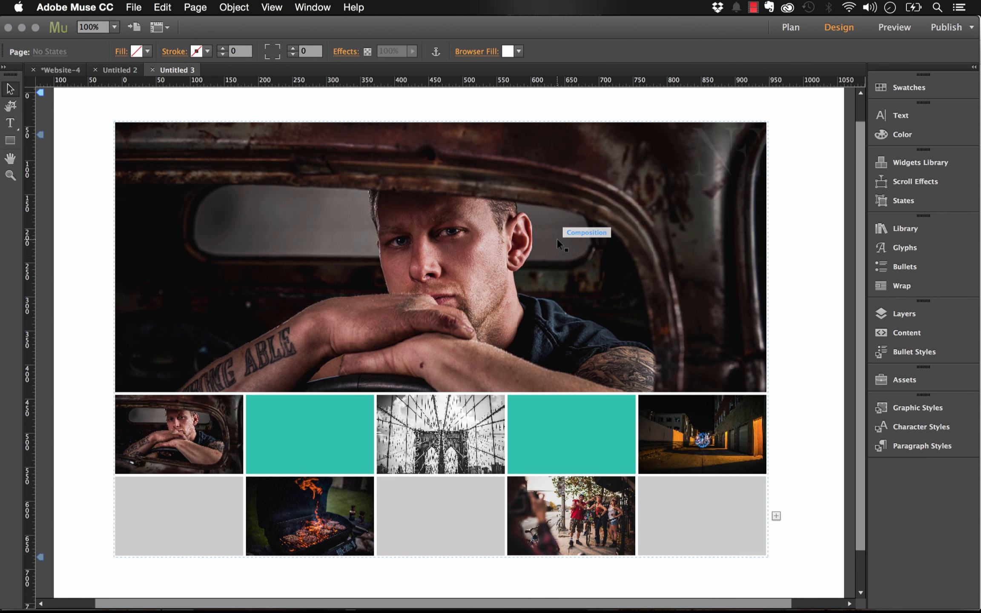
- Select the SimpleSet composition, its first trigger thumbnail and the large target image to examine the widget's structure
click(474, 206)
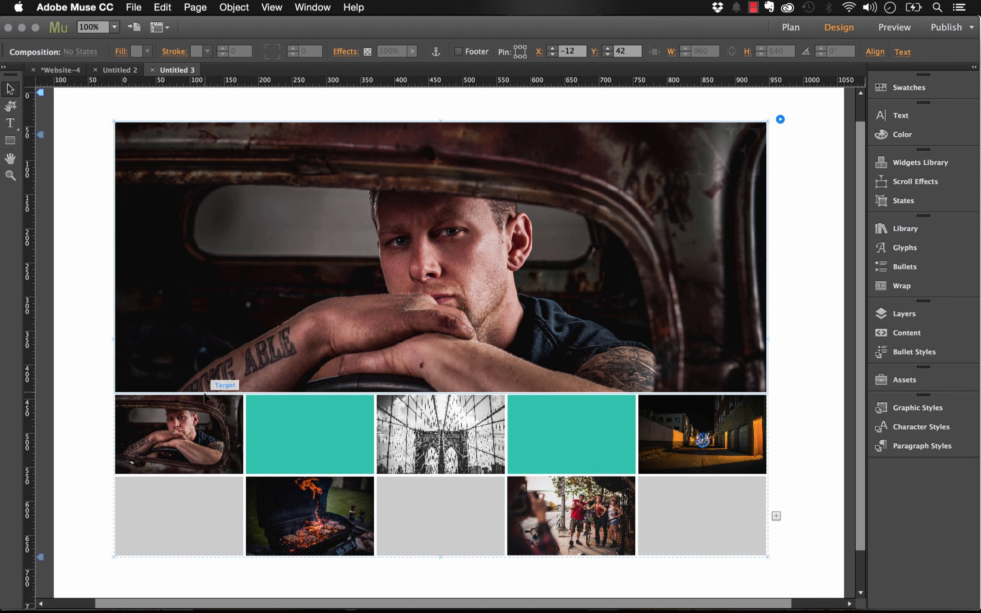
click(194, 420)
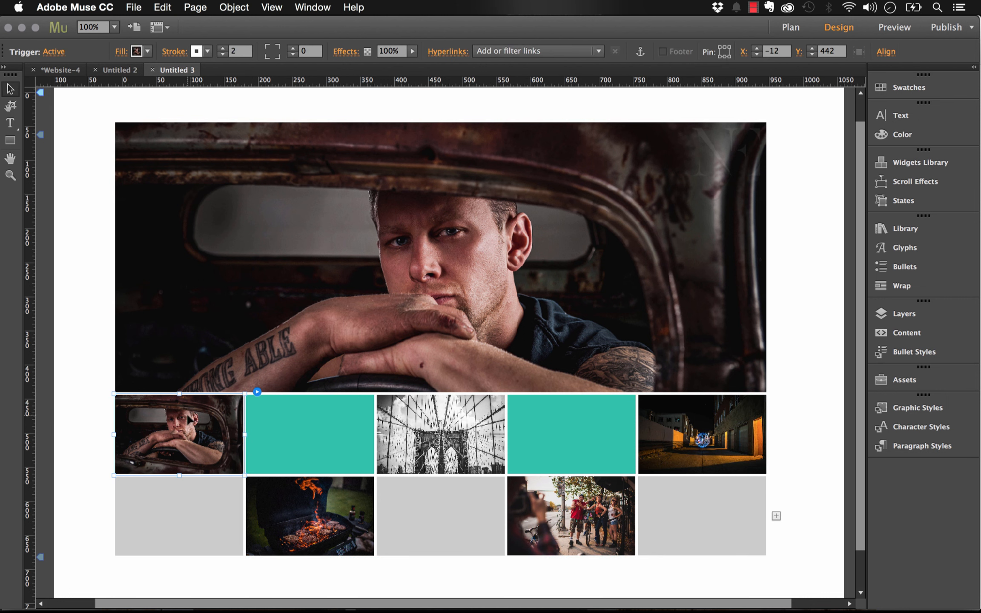
click(326, 306)
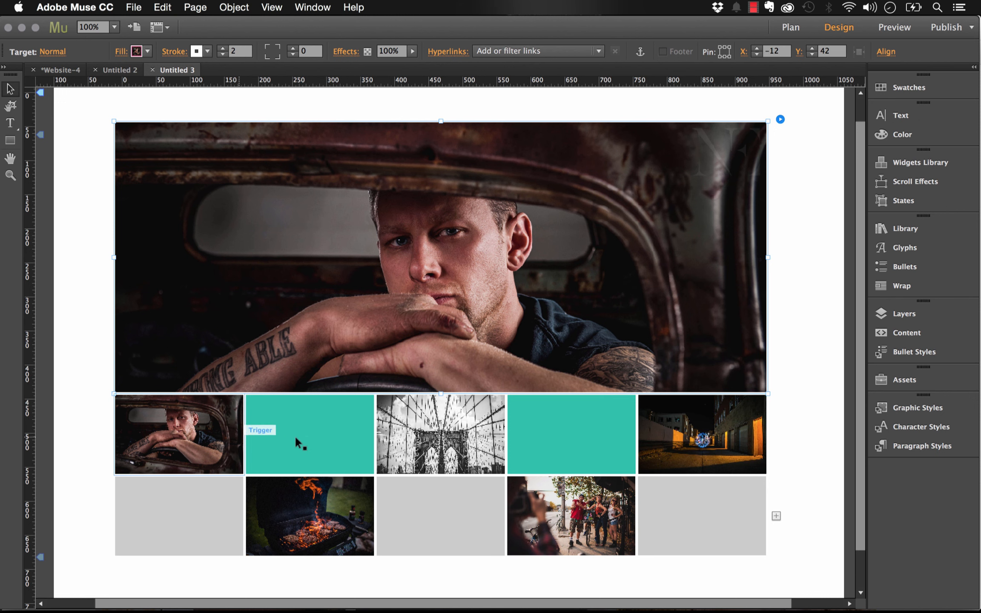
- Select the second, fourth and fifth trigger thumbnails in turn to examine the target content linked to each one
click(316, 435)
click(468, 423)
click(532, 428)
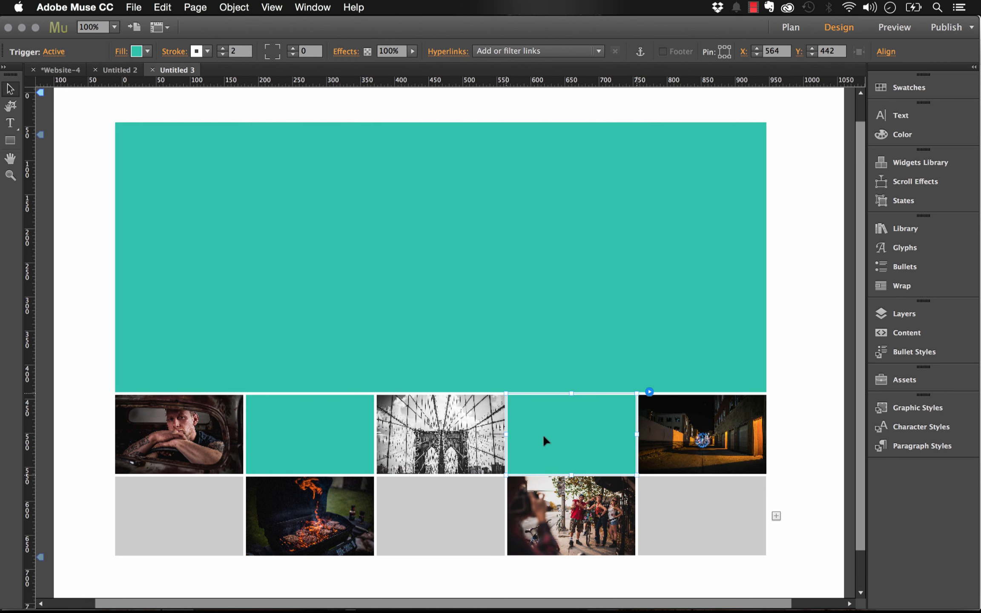
click(698, 432)
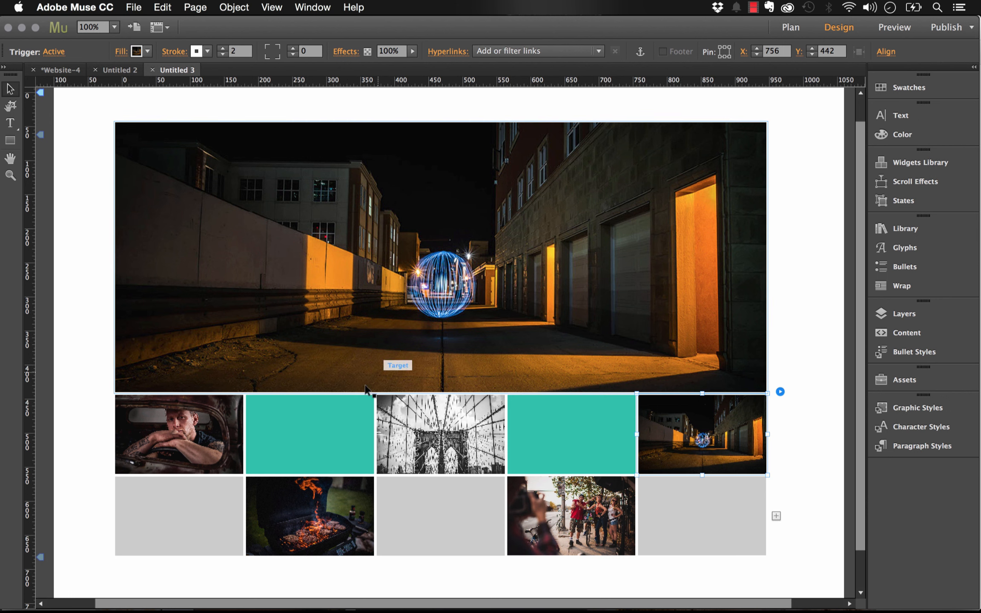
- Add a text frame reading "ADOBE MUSE" at about X 119, Y 145 in the teal target of the second trigger
click(335, 407)
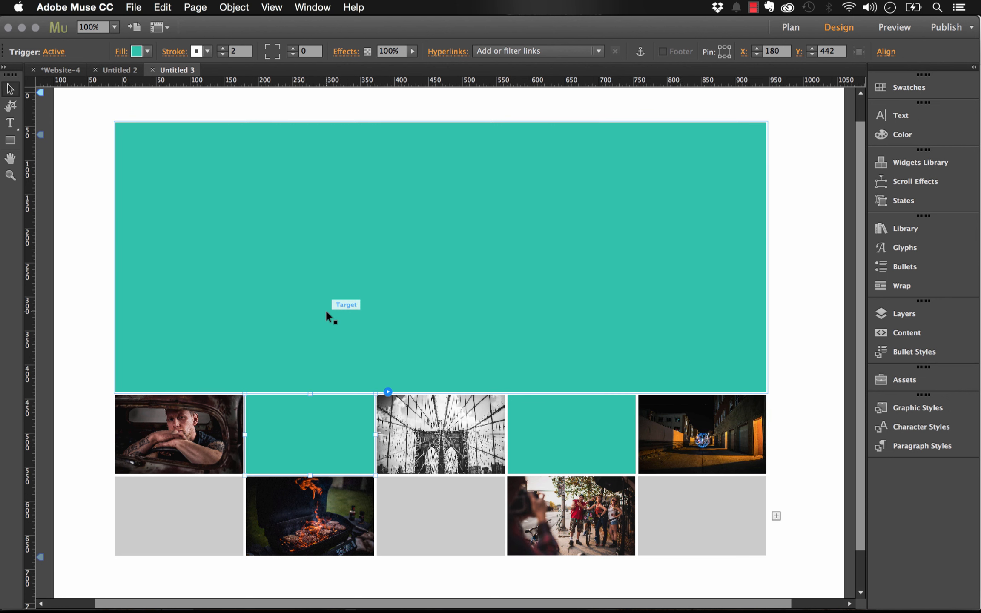
click(10, 124)
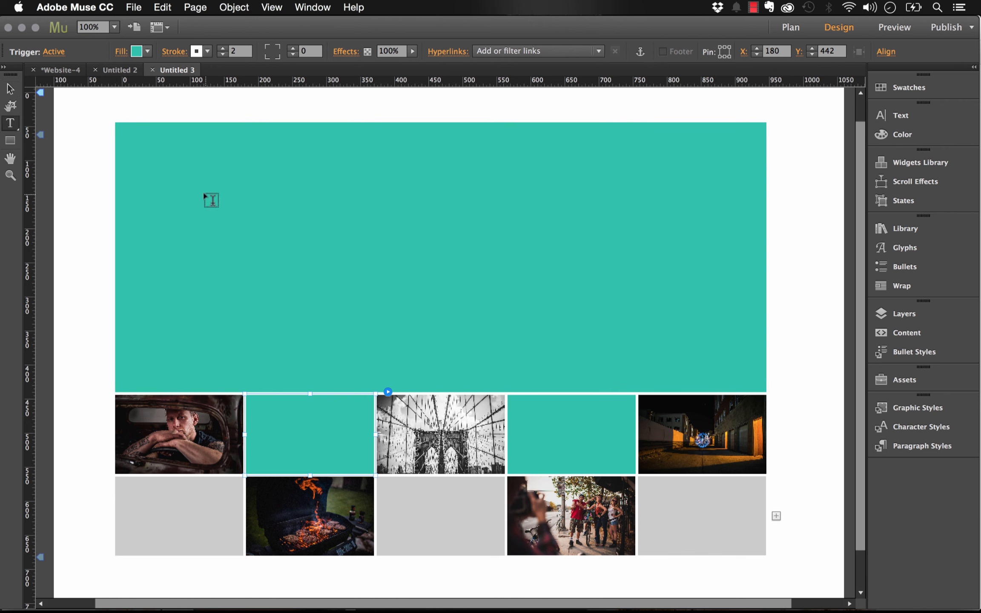
drag(203, 191, 548, 264)
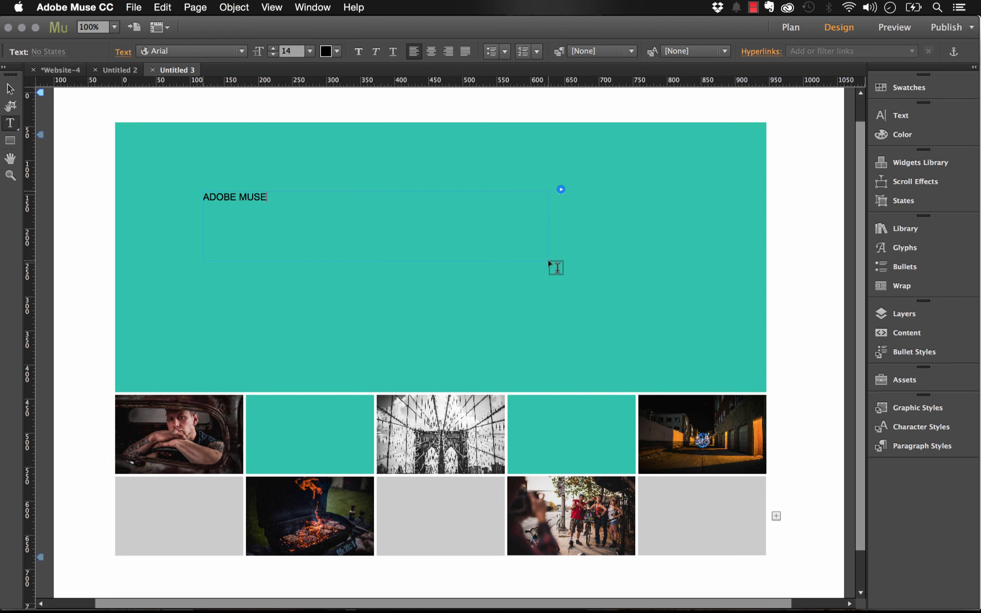
text(ADOBE MUSE)
- Colour the ADOBE MUSE text white and set its font size to 23
key(ctrl+a)
click(336, 52)
click(509, 71)
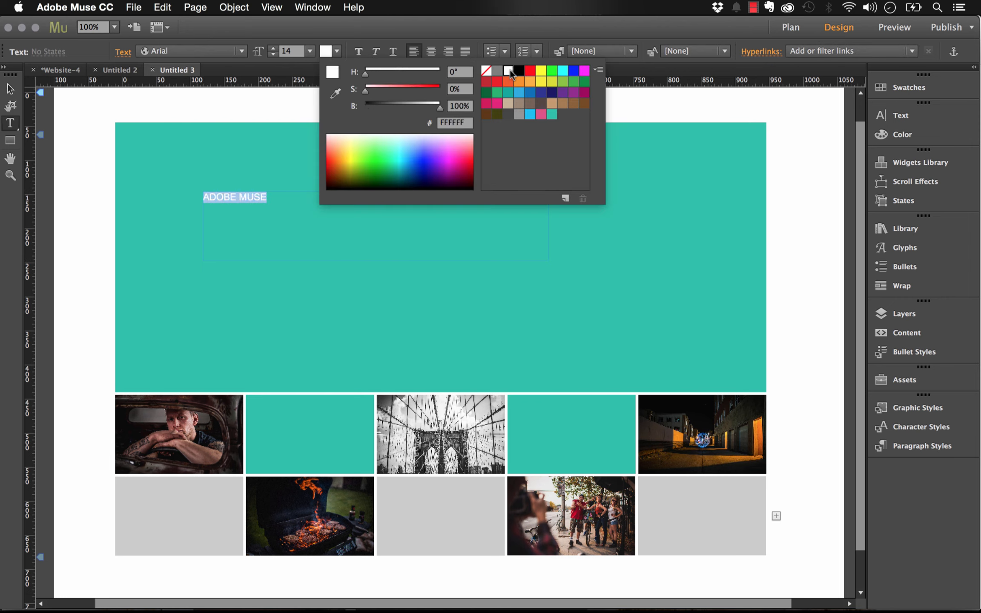
click(273, 48)
click(273, 48)
click(273, 48)
click(273, 49)
click(273, 48)
click(273, 48)
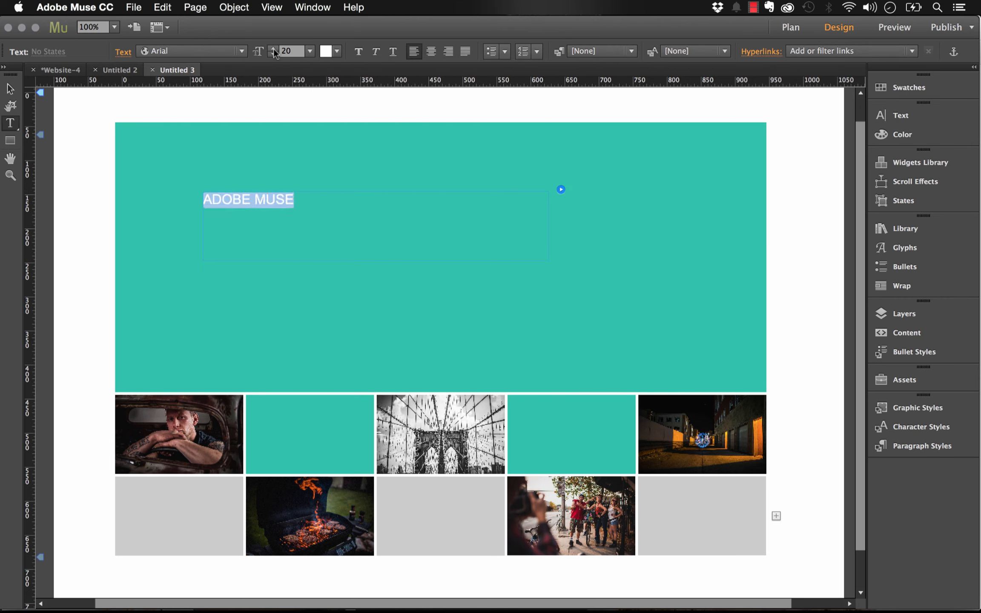
click(274, 49)
click(273, 49)
click(273, 49)
- Set the ADOBE MUSE text to the Proxima Nova web font and centre-align it in its frame
click(191, 51)
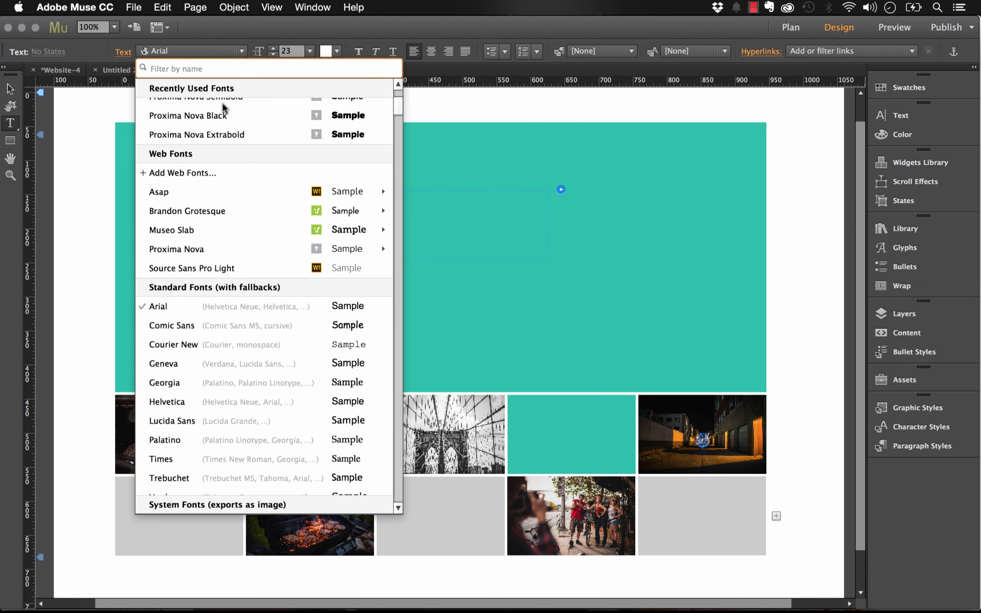
scroll(223, 109, up, 5)
click(189, 222)
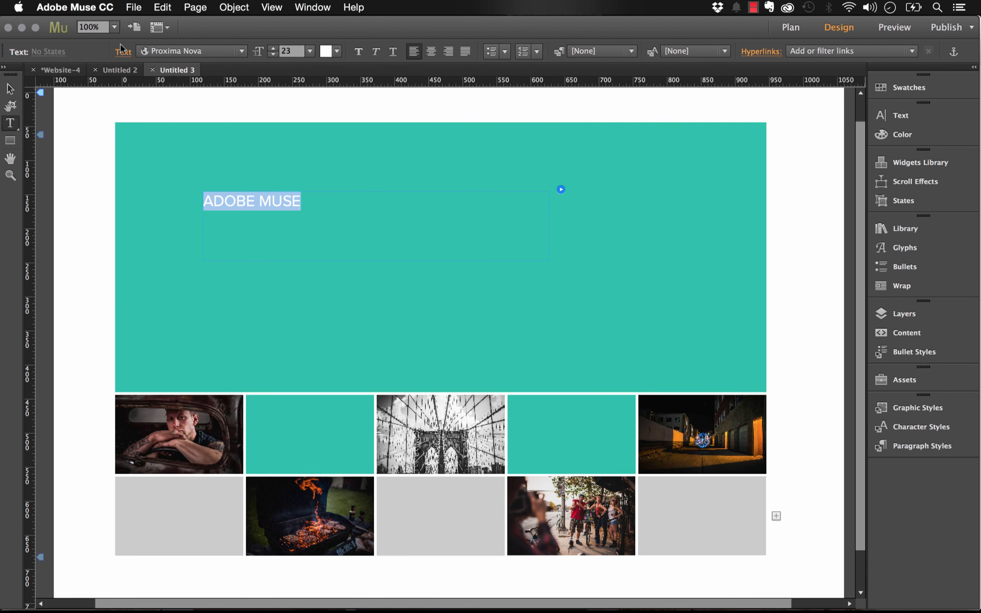
click(430, 51)
click(10, 89)
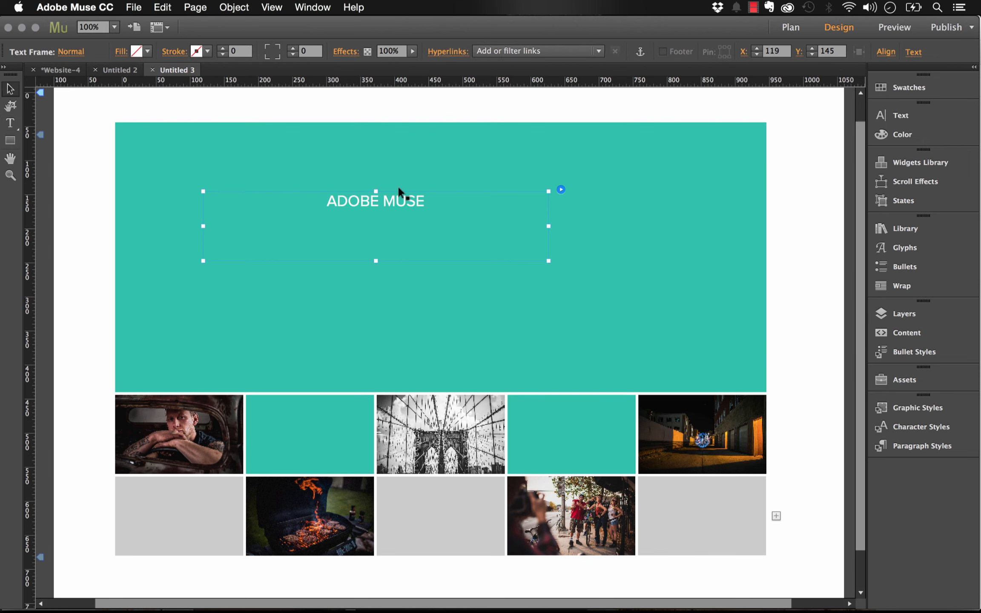
- Move the ADOBE MUSE text frame to about X 227, Y 223 in the target and set its font size to 48
drag(463, 231, 496, 251)
triple_click(494, 251)
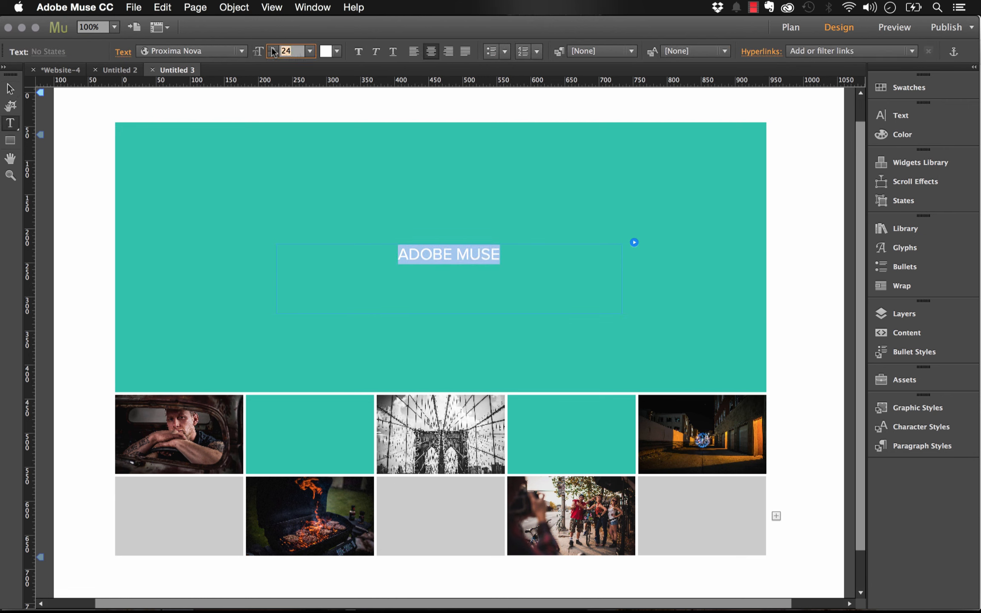
text(48)
key(Return)
click(10, 89)
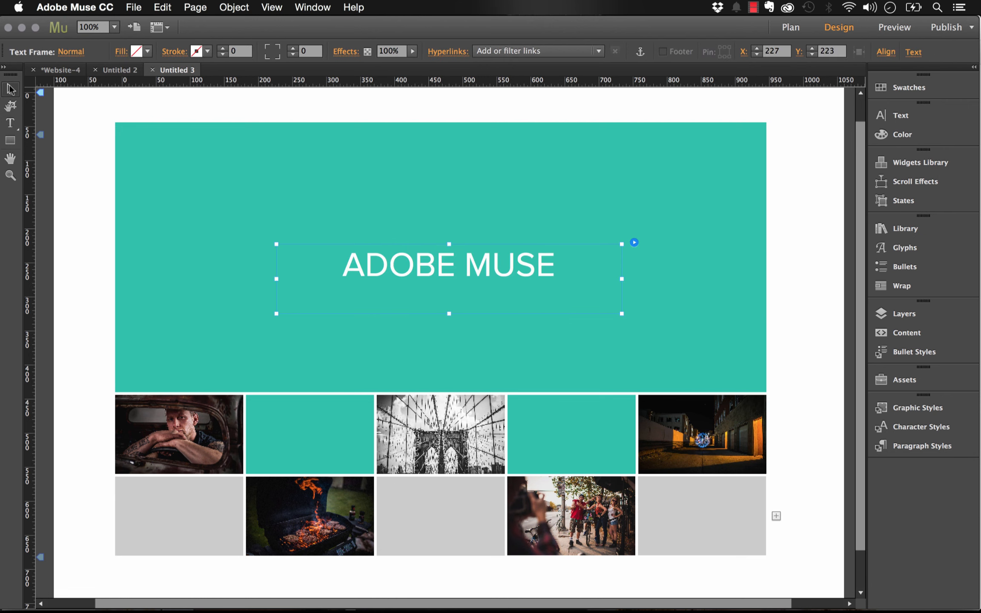
- Switch between the first and second triggers to check their targets, and deselect the widget
click(206, 425)
click(262, 443)
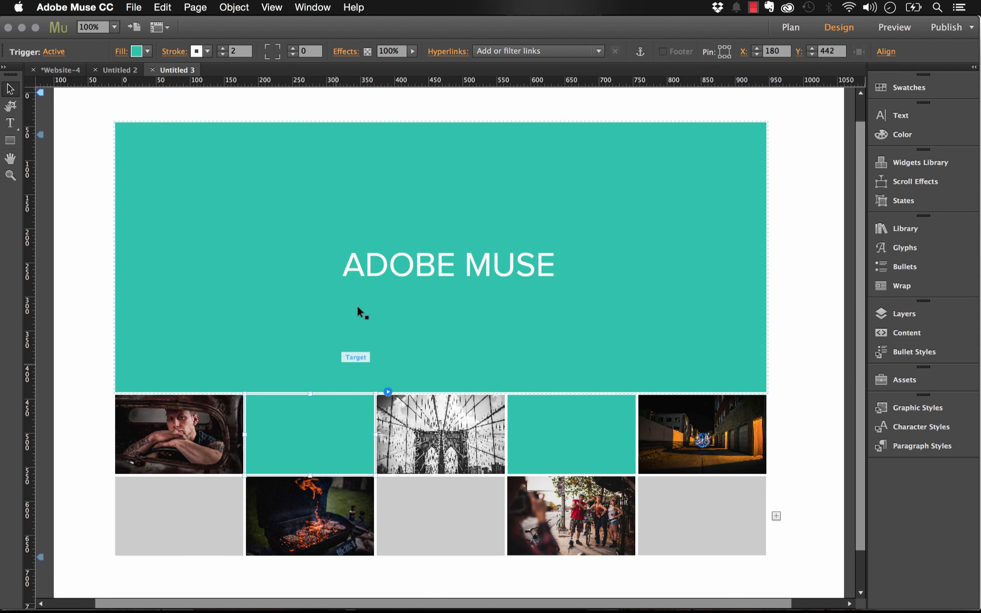
click(205, 444)
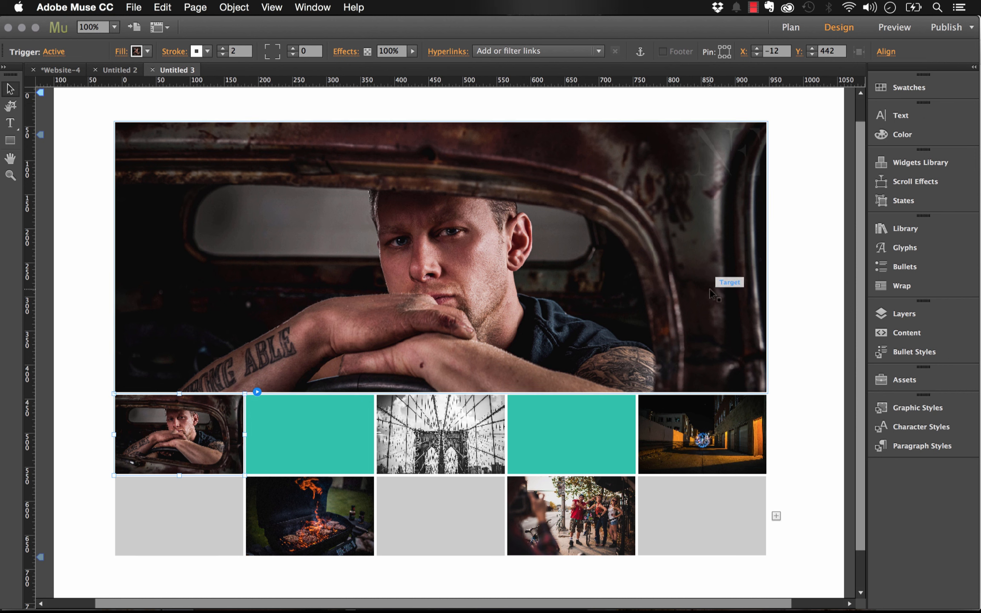
click(814, 357)
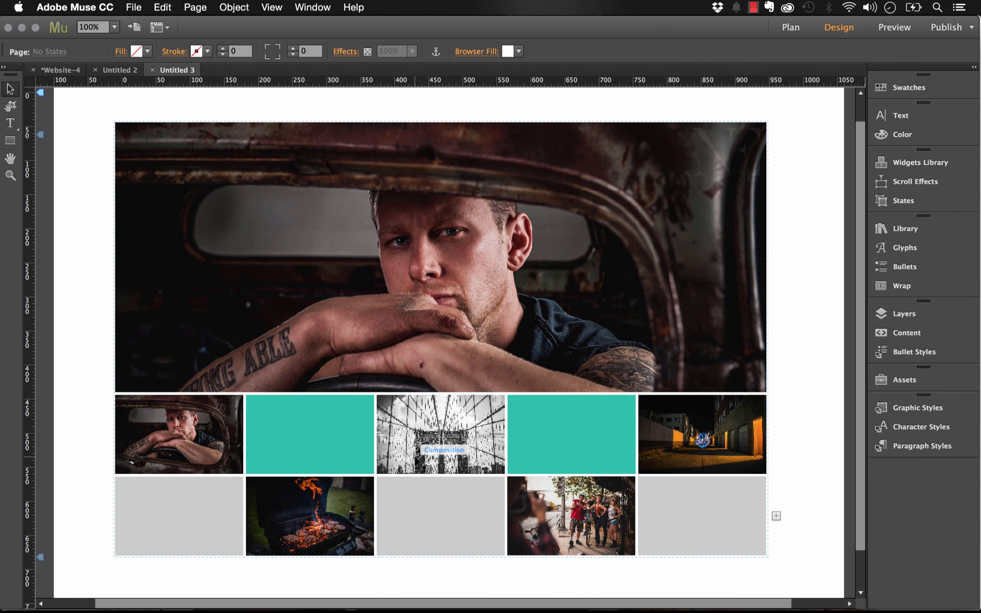
- Clear the widget contents of the whole SimpleSet composition
click(276, 430)
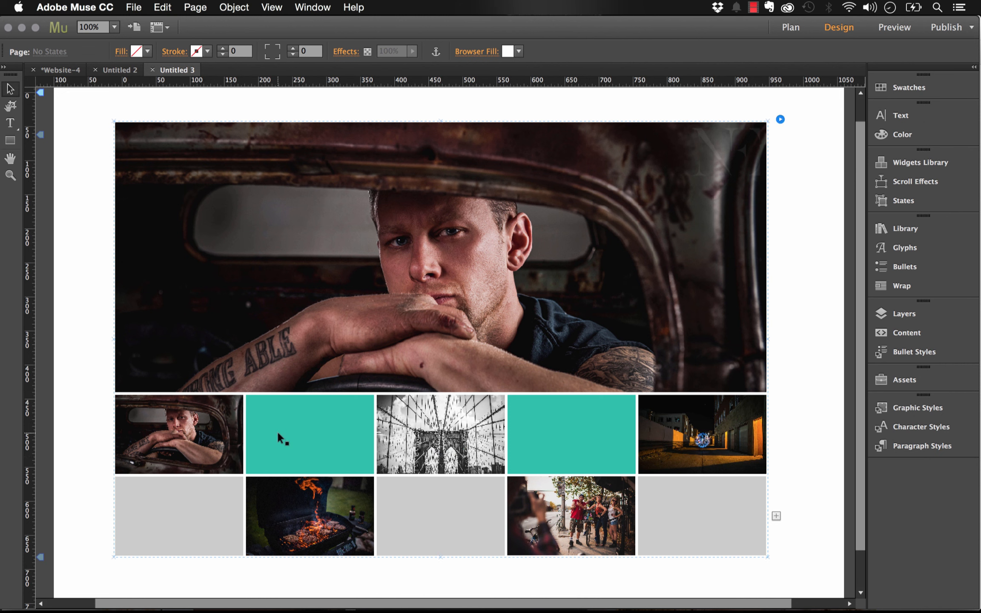
right_click(377, 313)
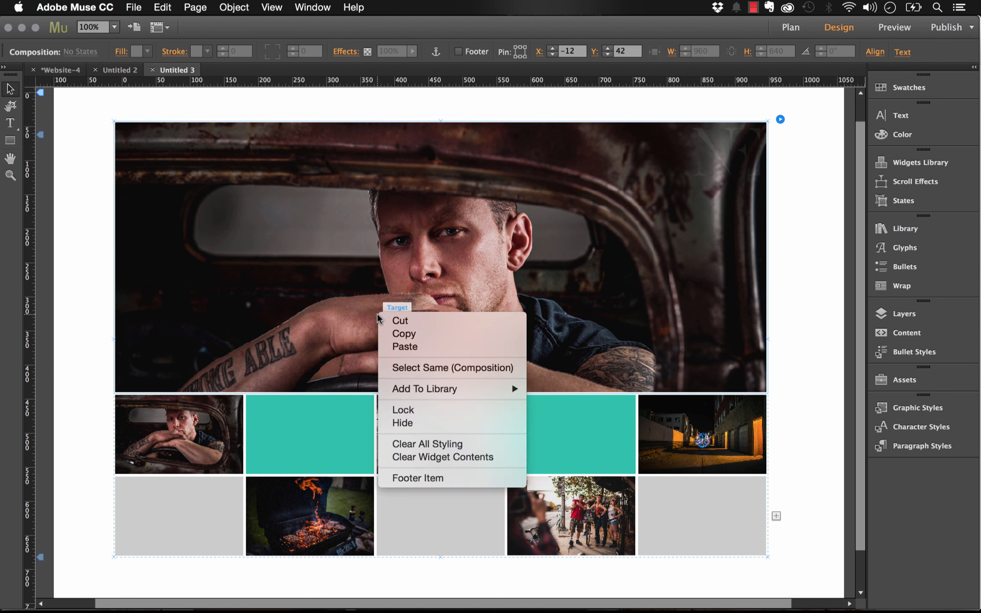
click(454, 457)
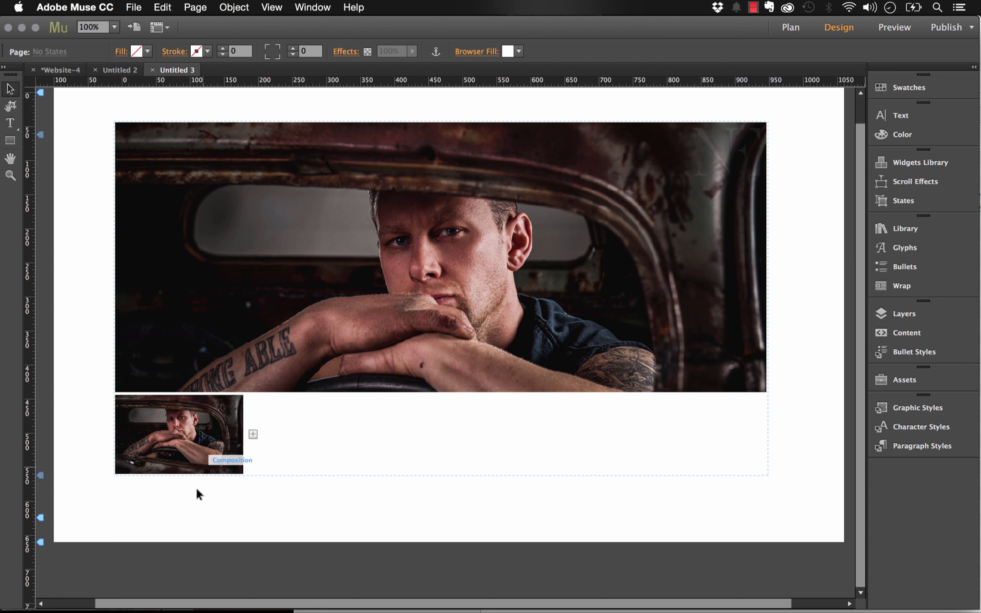
- Try to place the image files from the Finder images folder into the cleared gallery, and undo both the placement and the clearing
click(175, 593)
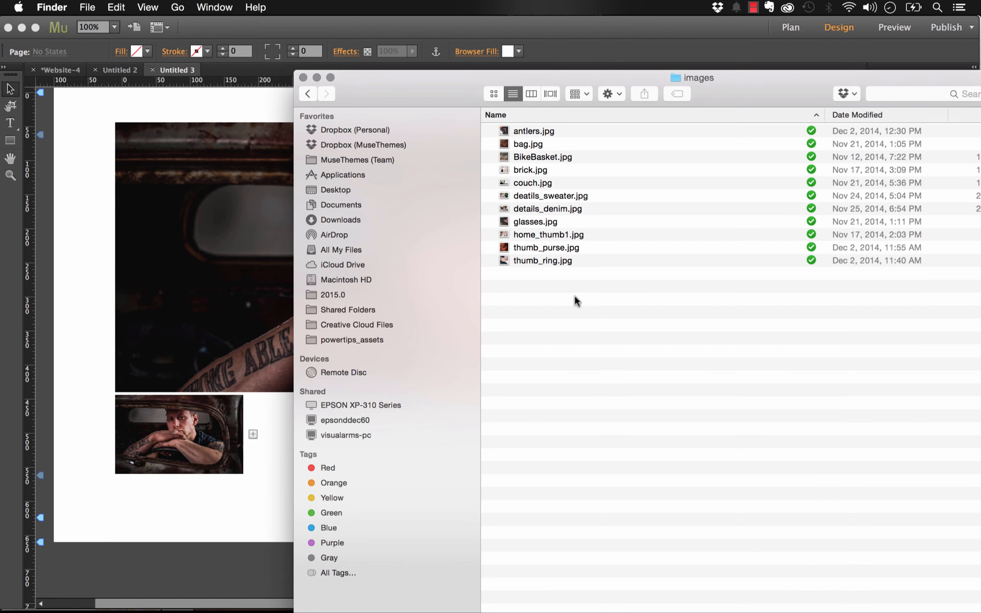
drag(575, 301, 195, 263)
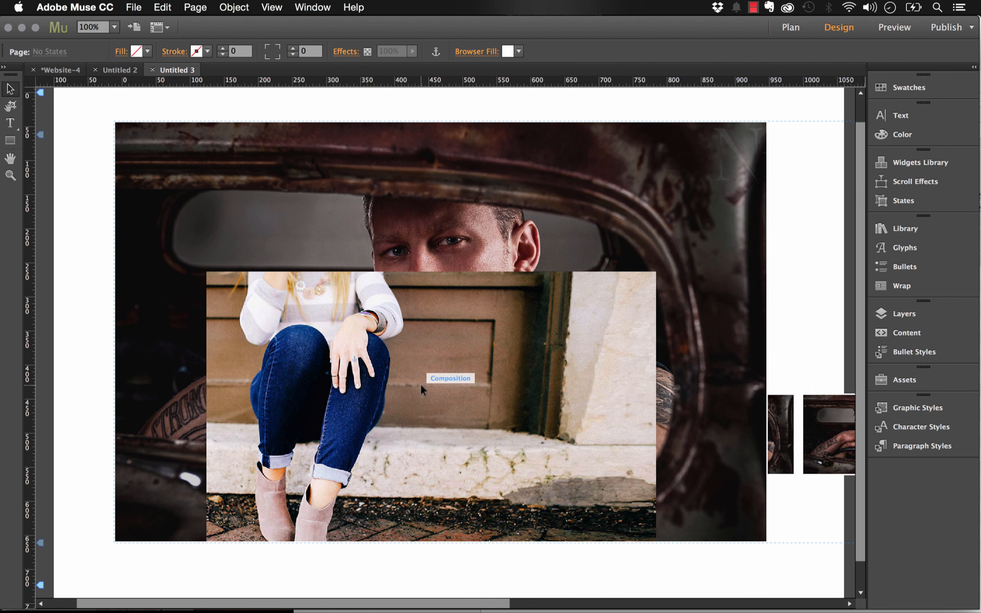
key(super+z)
key(Escape)
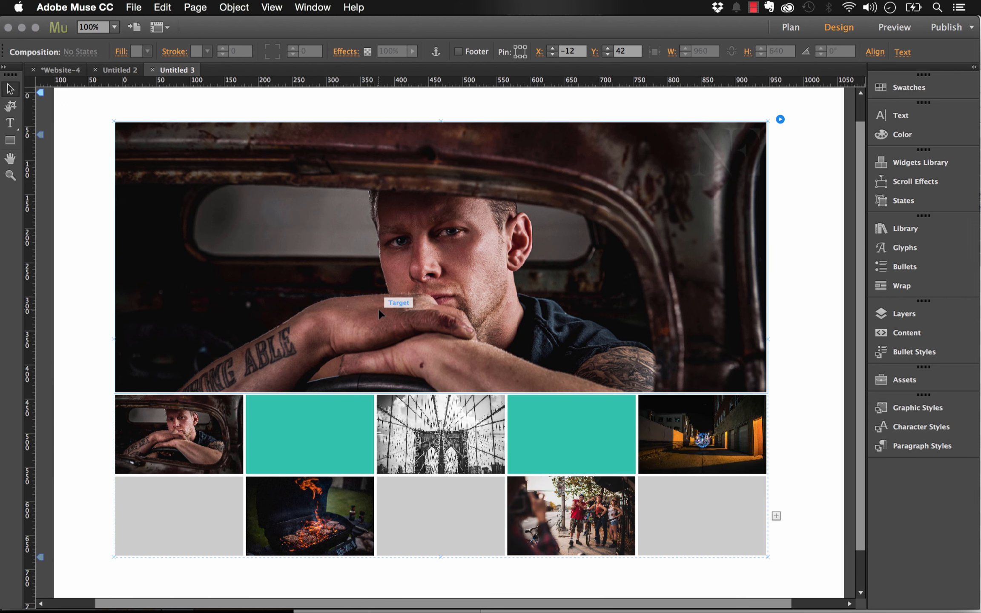
- Select the composition's first trigger and relink its embedded asset 1.jpg to brick.jpg from the images folder
click(66, 320)
click(159, 426)
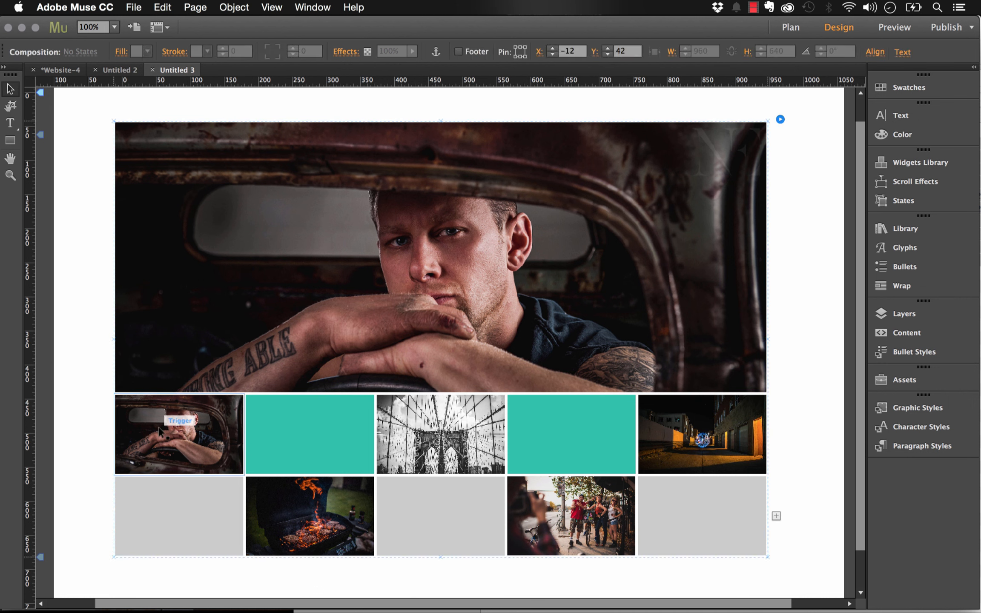
click(159, 427)
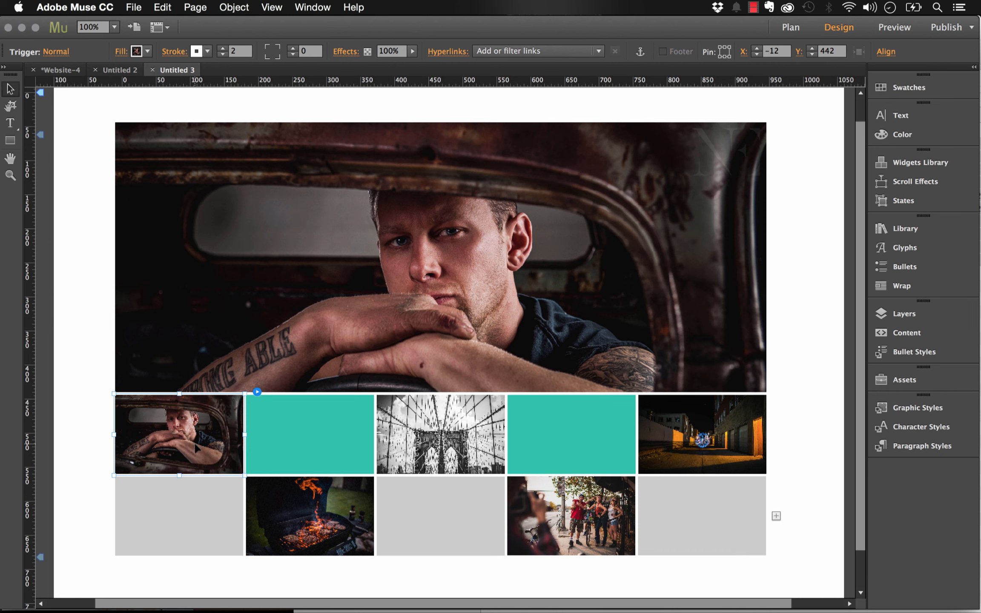
click(137, 51)
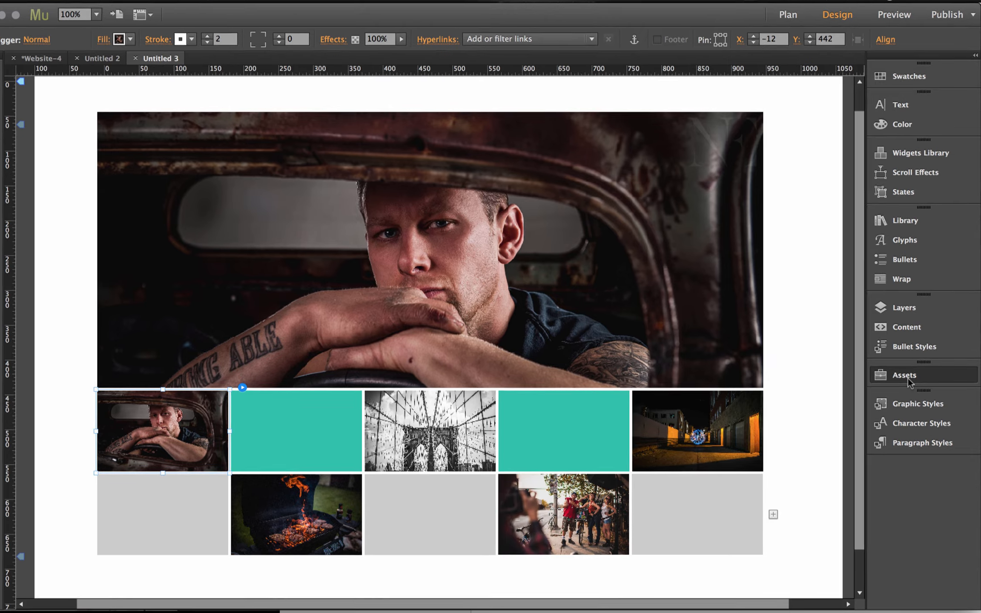
click(906, 376)
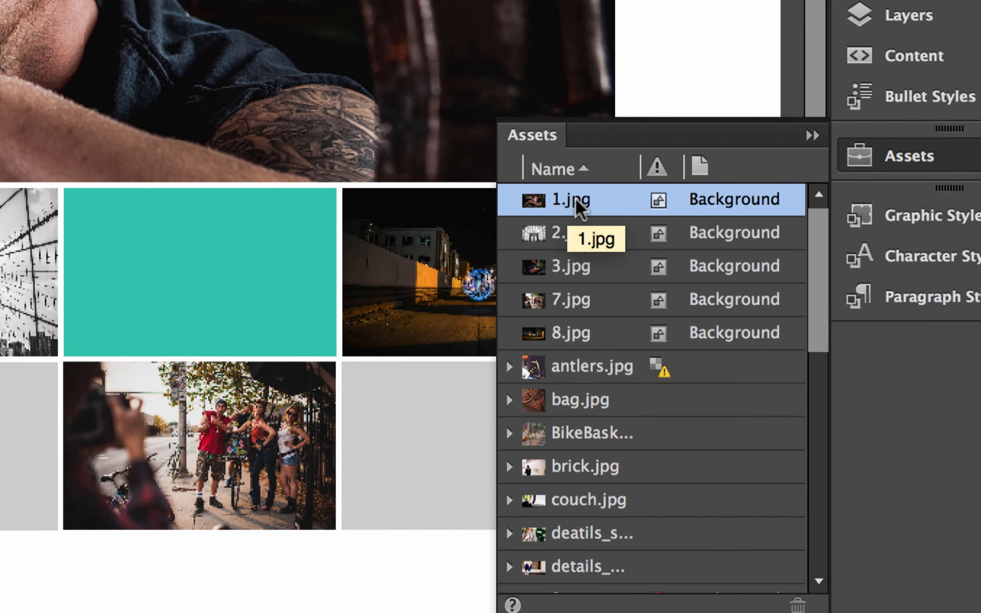
right_click(579, 206)
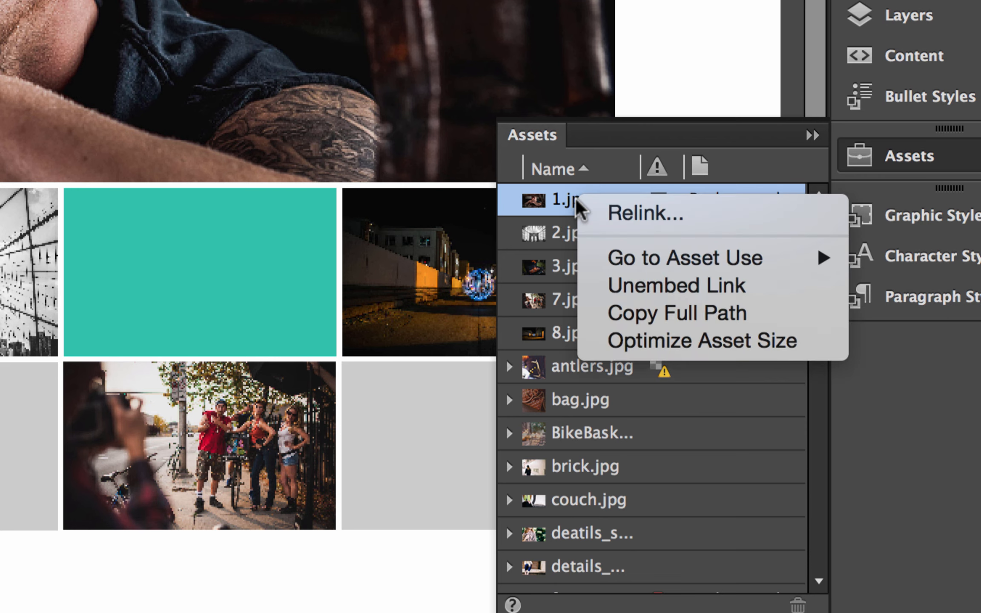
click(634, 211)
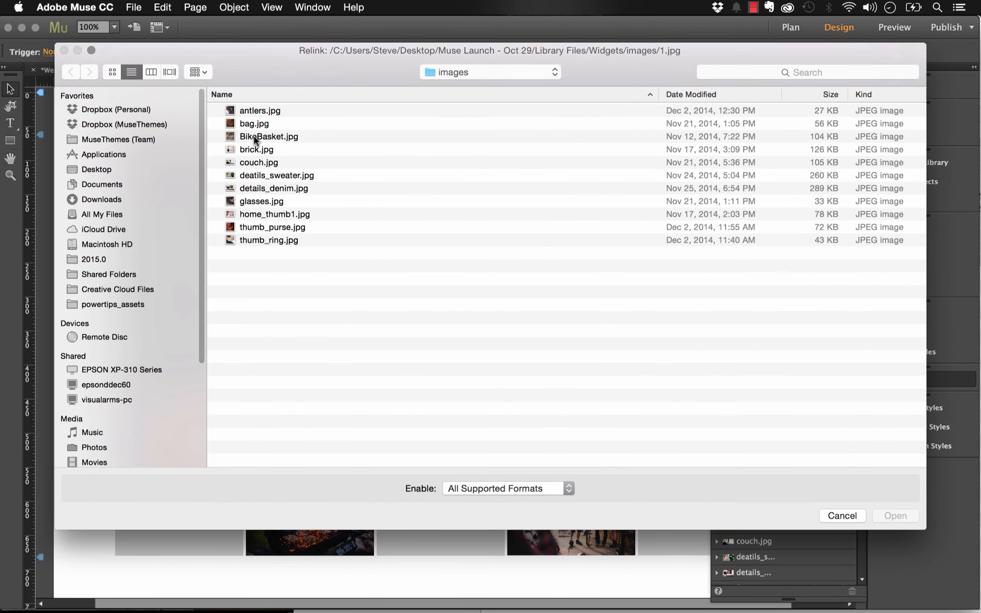
click(253, 149)
key(space)
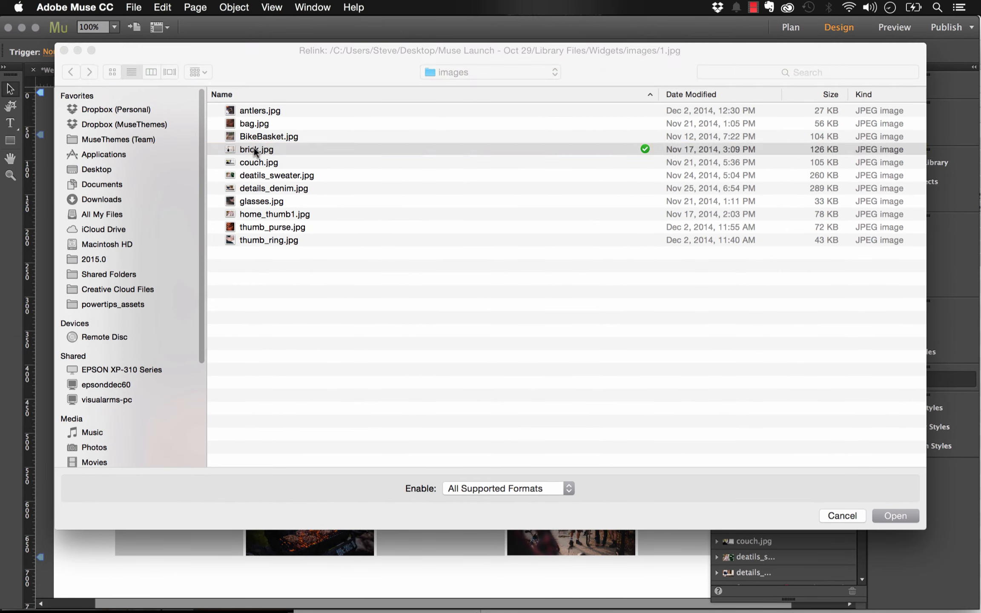
key(space)
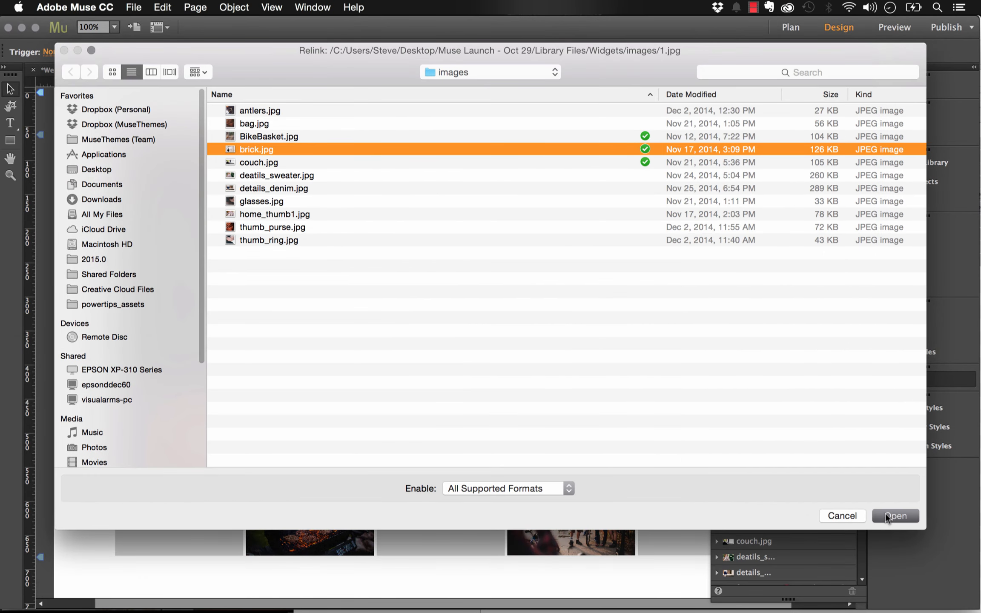
click(885, 513)
- Check the relinked image in the large target and the first trigger, and close the asset list
drag(822, 402, 256, 332)
click(233, 363)
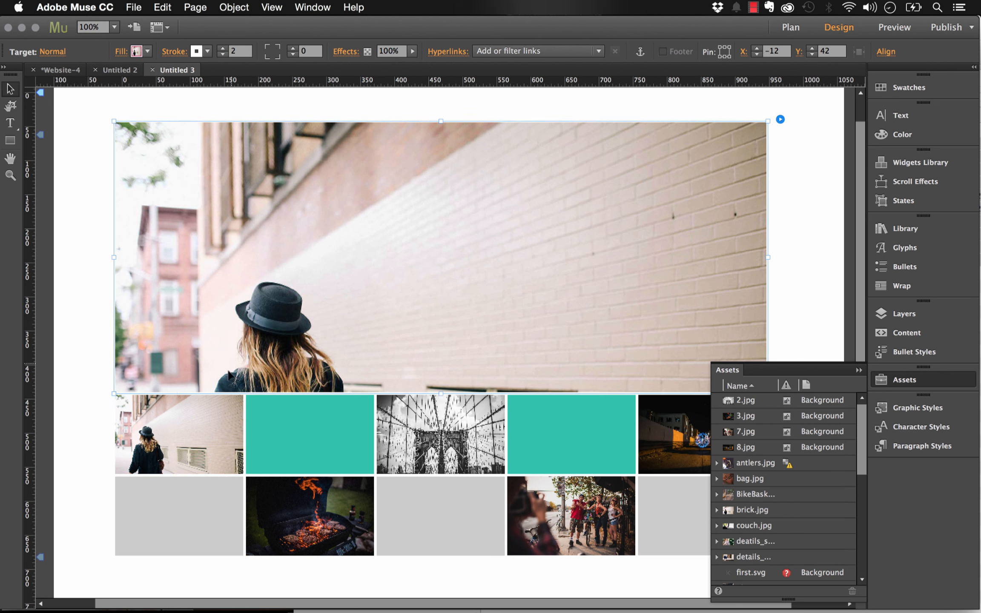
click(205, 427)
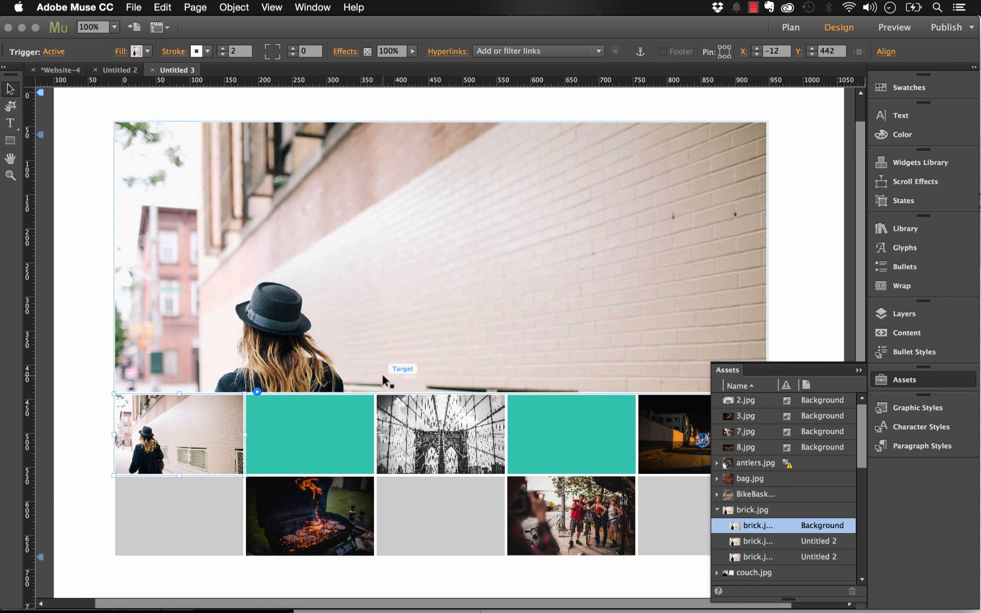
click(857, 370)
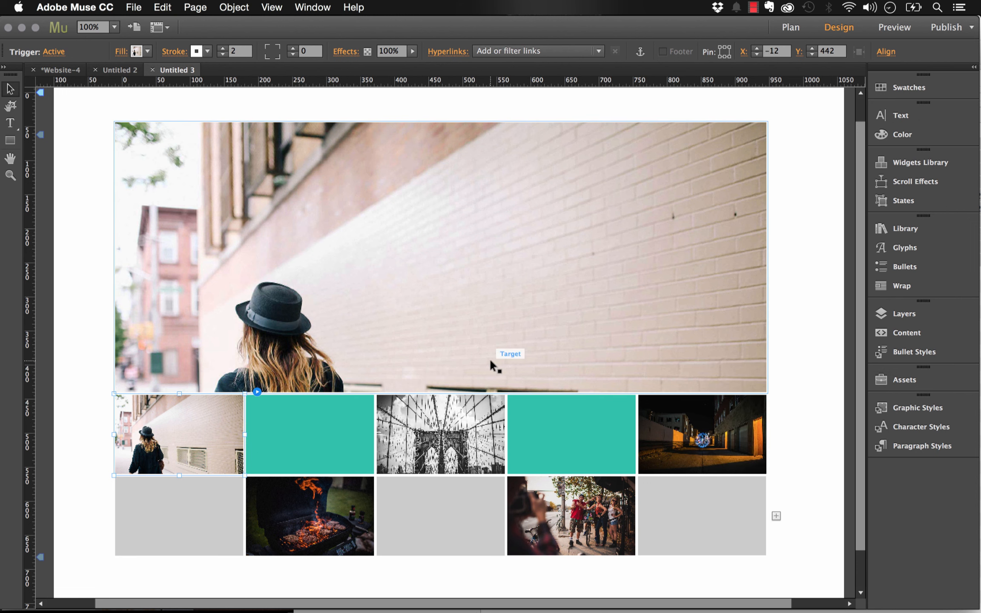
- Try to replace the third trigger's fill image with details_denim.jpg while it is in its Active state, and select the fourth trigger
click(469, 413)
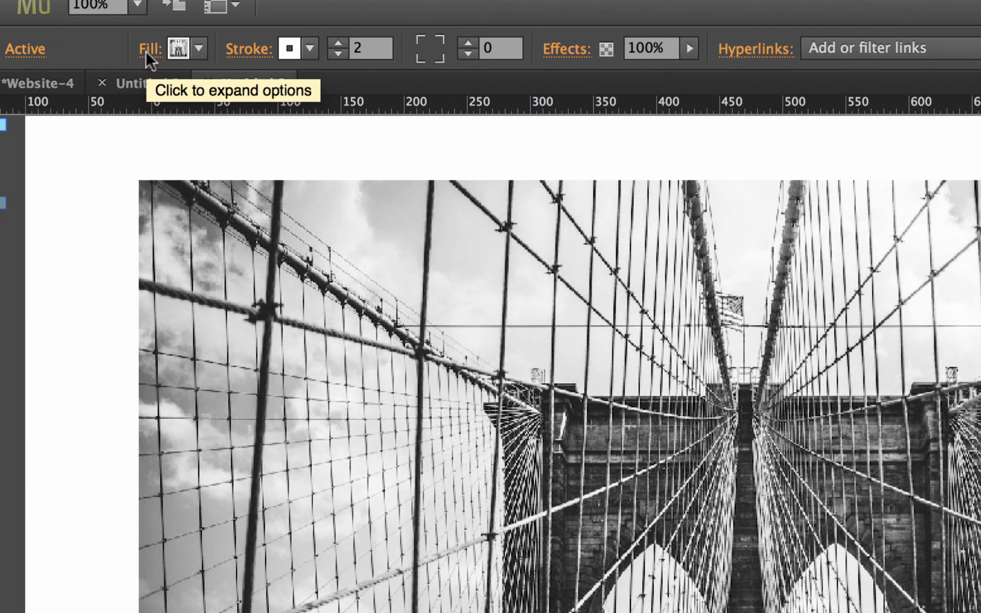
click(146, 50)
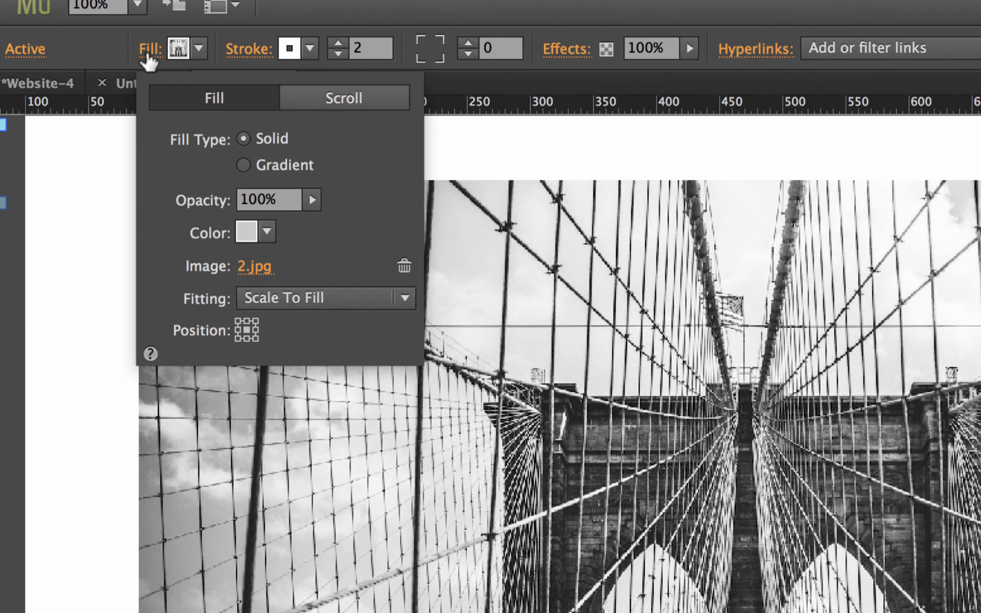
click(258, 269)
click(443, 299)
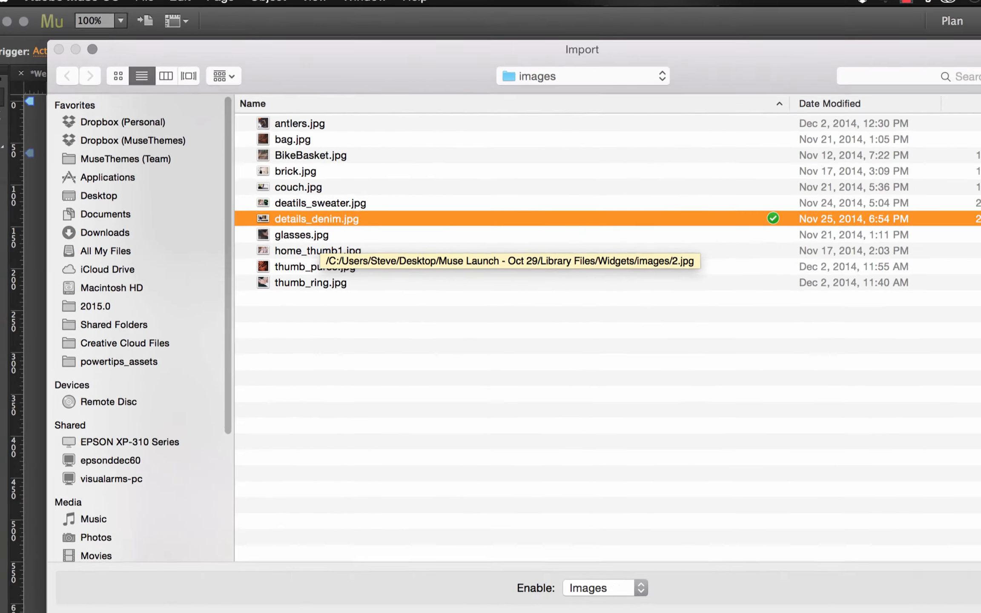
click(898, 520)
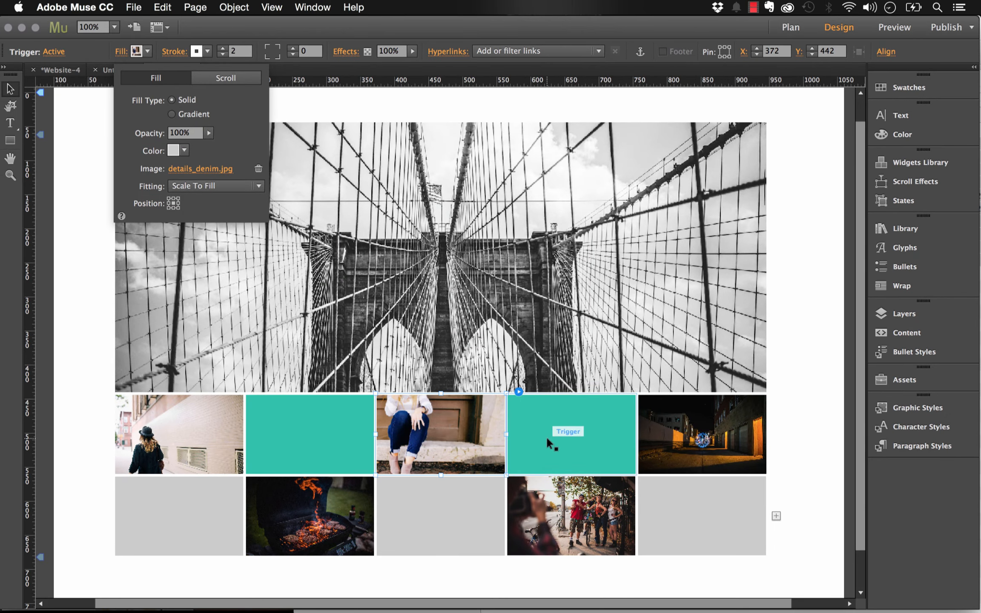
click(599, 427)
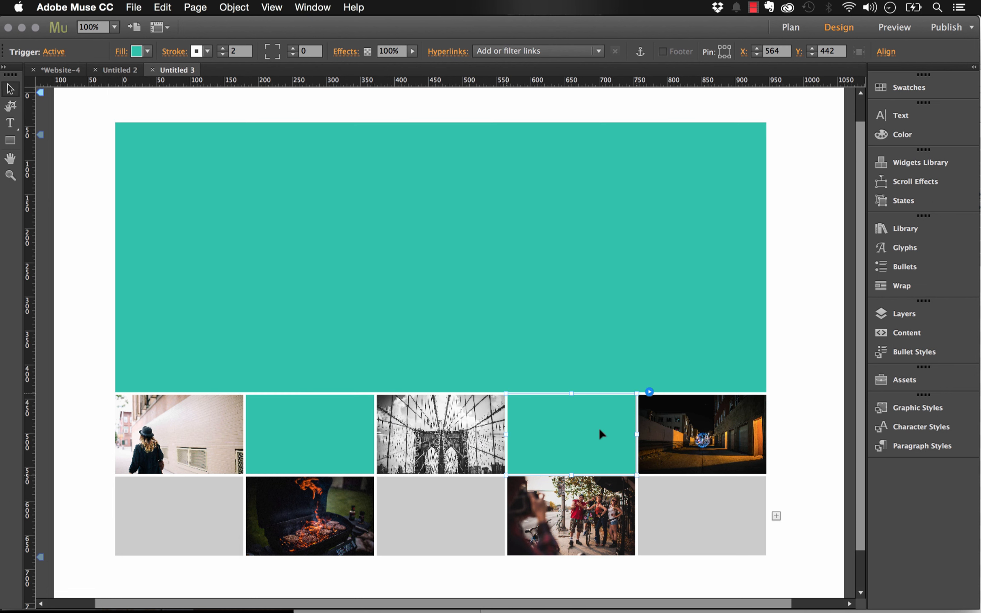
- Select the third trigger and clear the custom appearance of its Active state
click(458, 431)
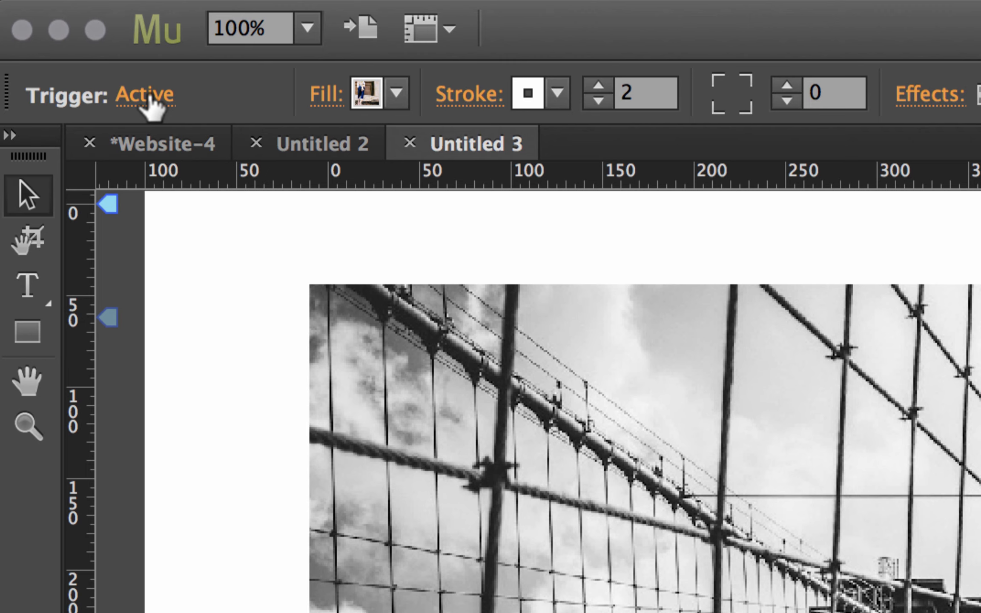
click(148, 98)
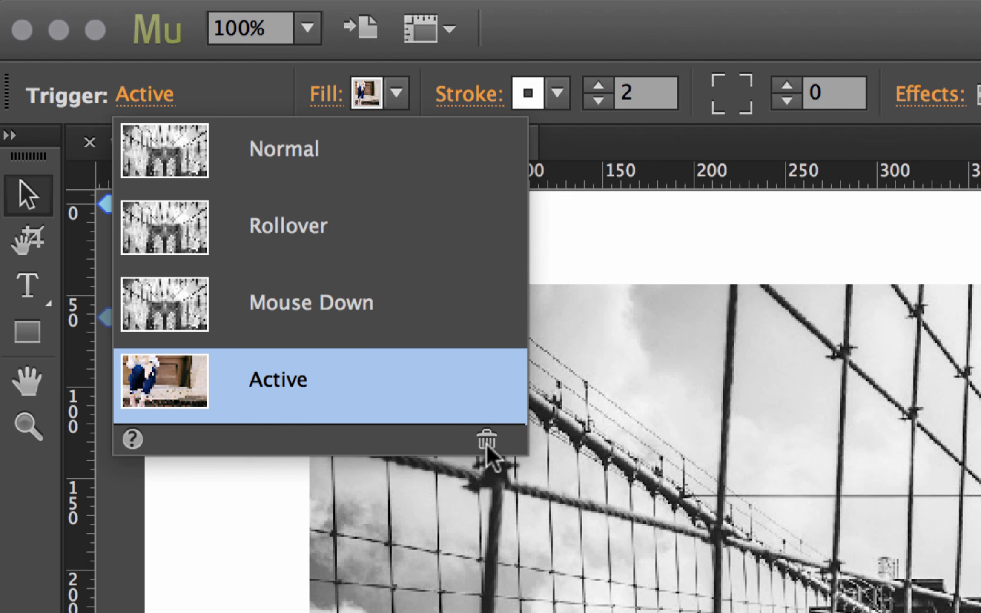
click(486, 444)
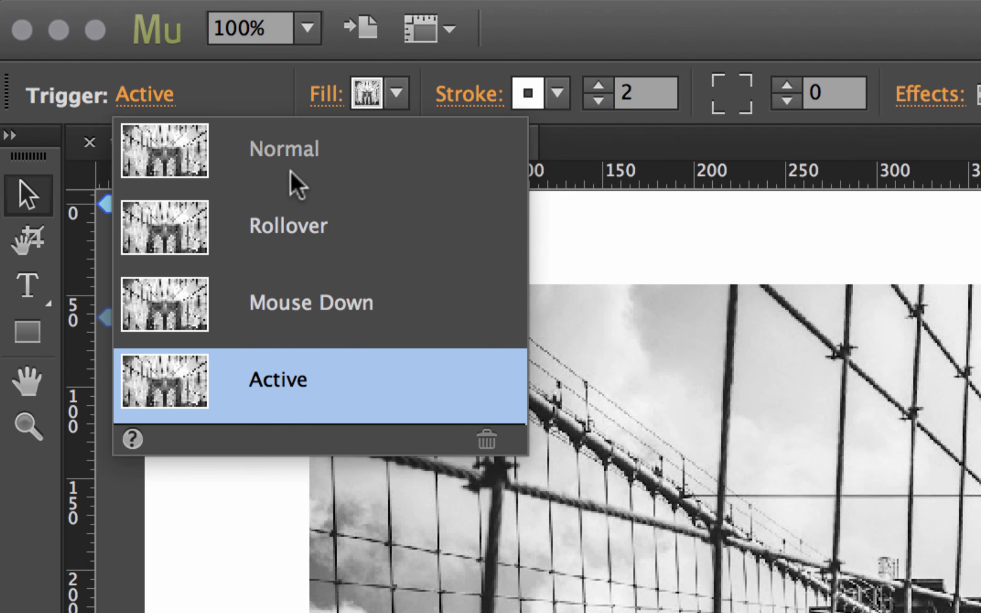
- Switch the third trigger to its Normal state and set its fill image to details_denim.jpg from the images folder
click(291, 153)
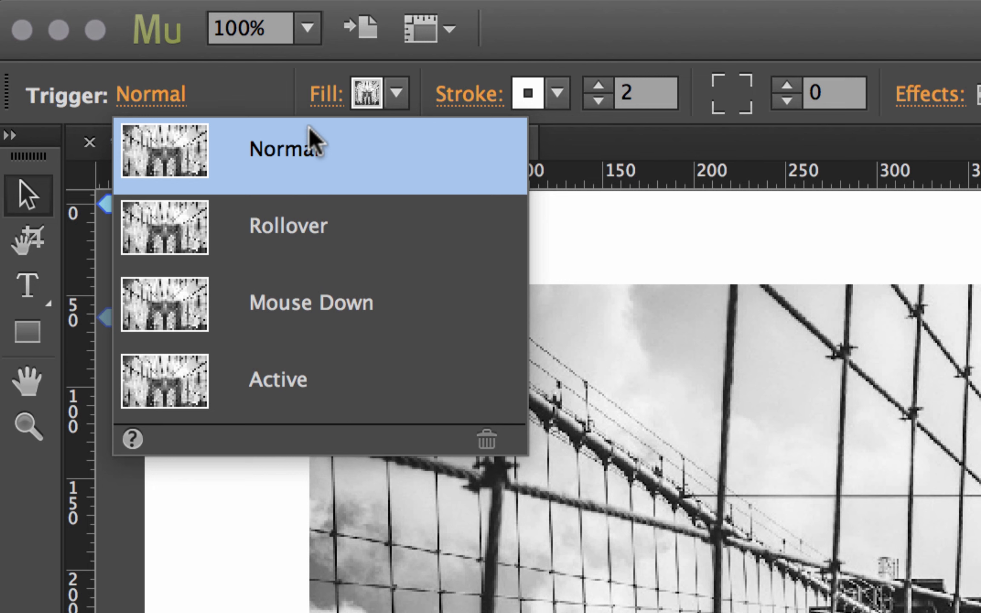
click(334, 97)
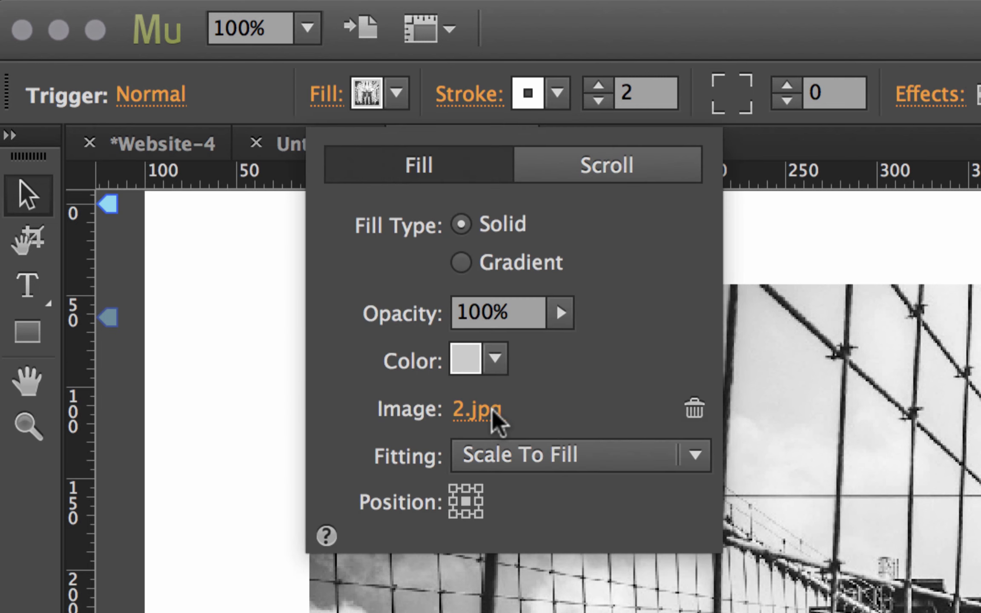
click(468, 411)
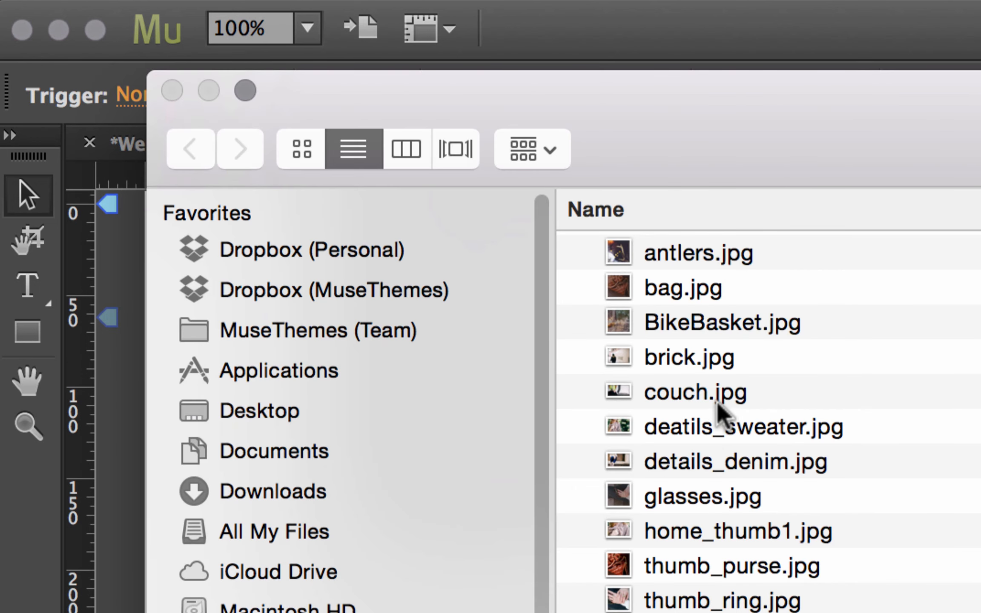
click(725, 464)
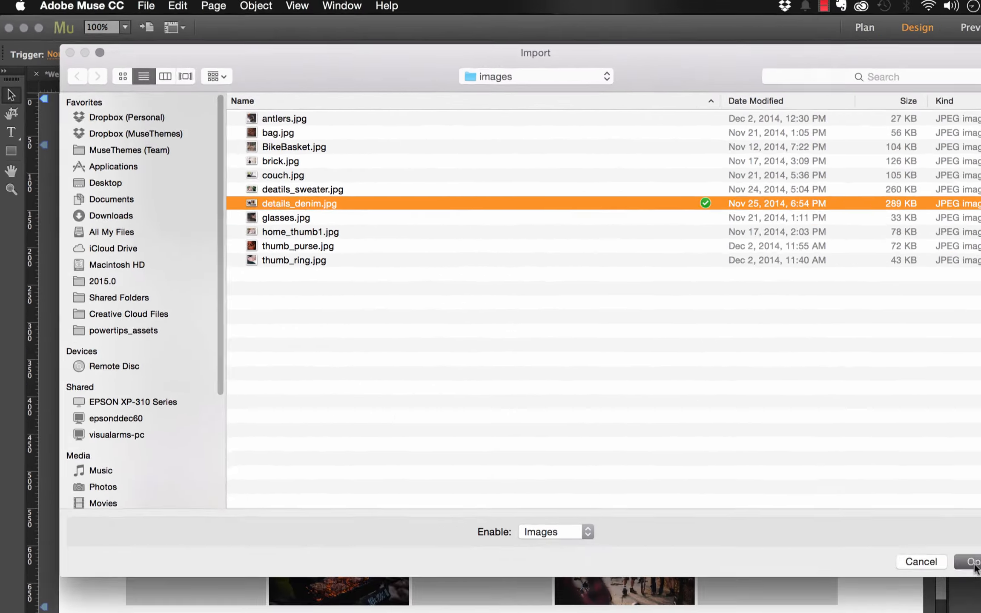
click(965, 562)
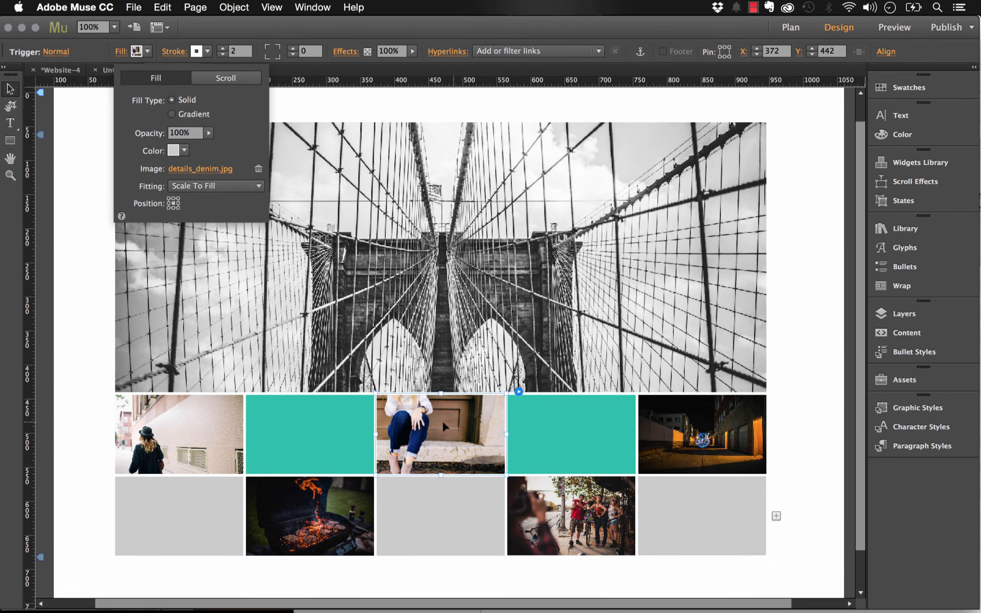
- Check that the third trigger keeps its new image by switching between it and the fourth and fifth triggers
click(565, 438)
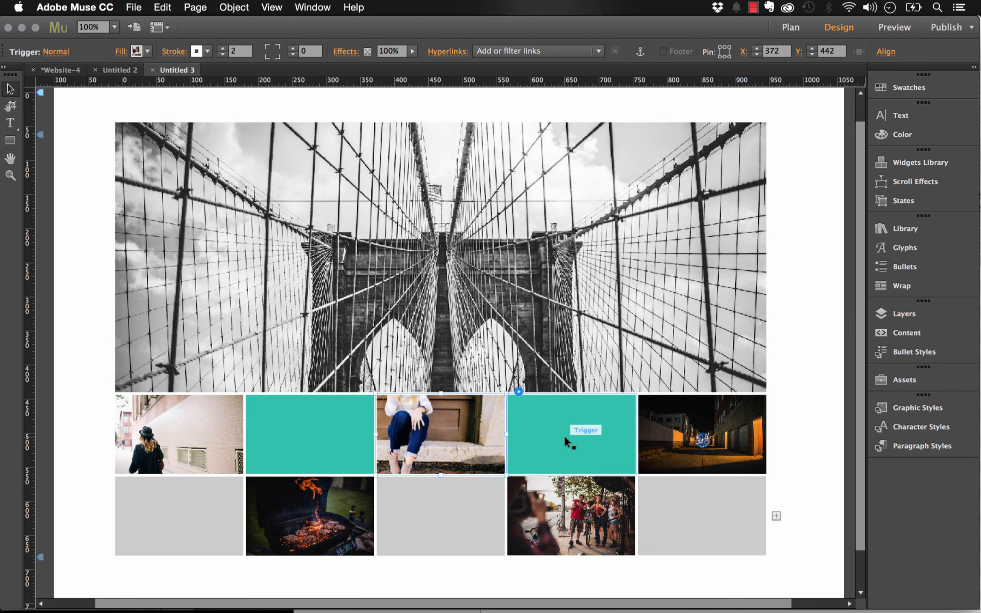
click(584, 438)
click(667, 439)
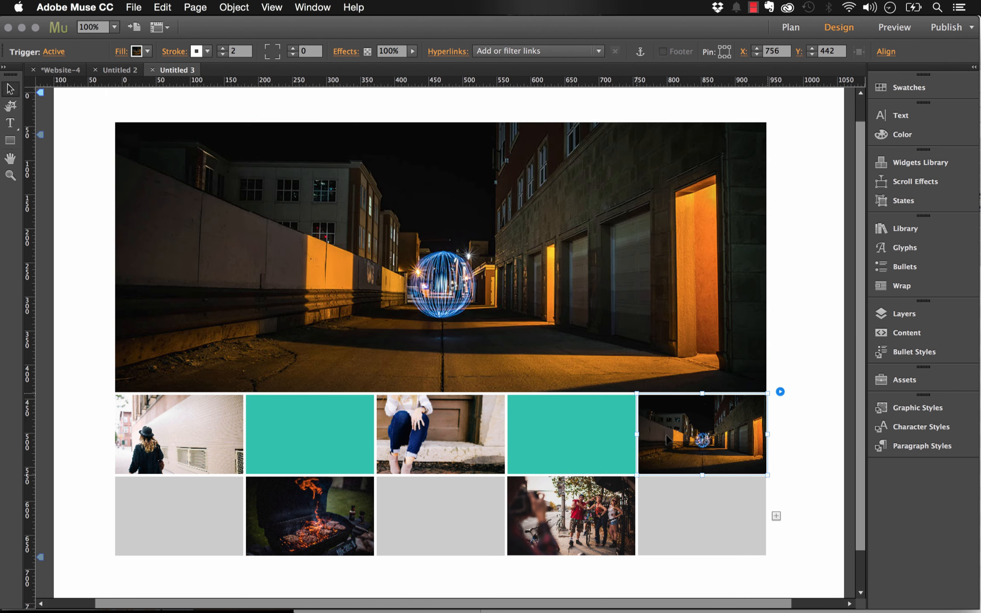
click(584, 448)
click(468, 439)
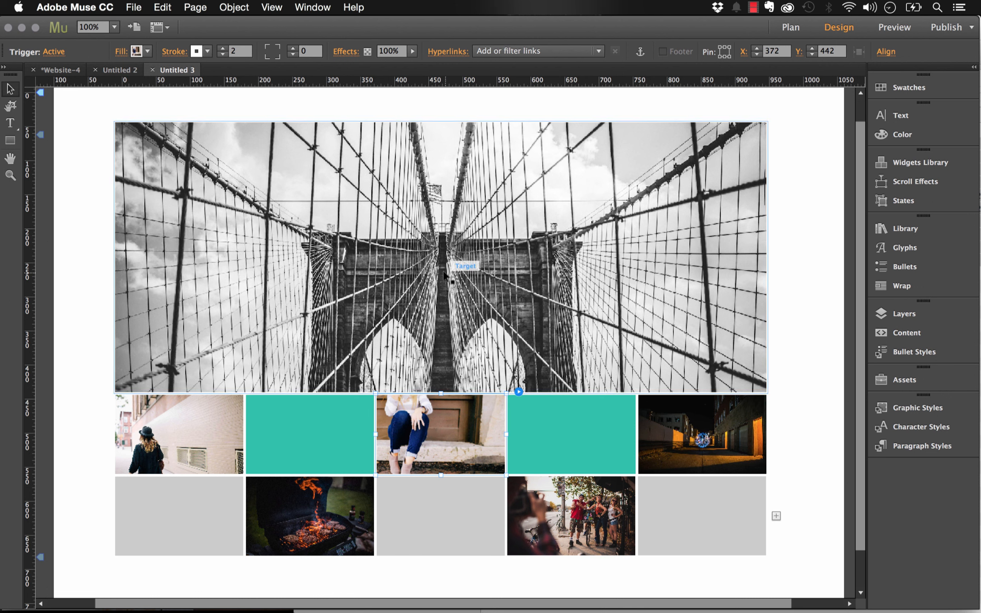
- Select the large target belonging to the third trigger and set its fill image to deatils_sweater.jpg
click(464, 266)
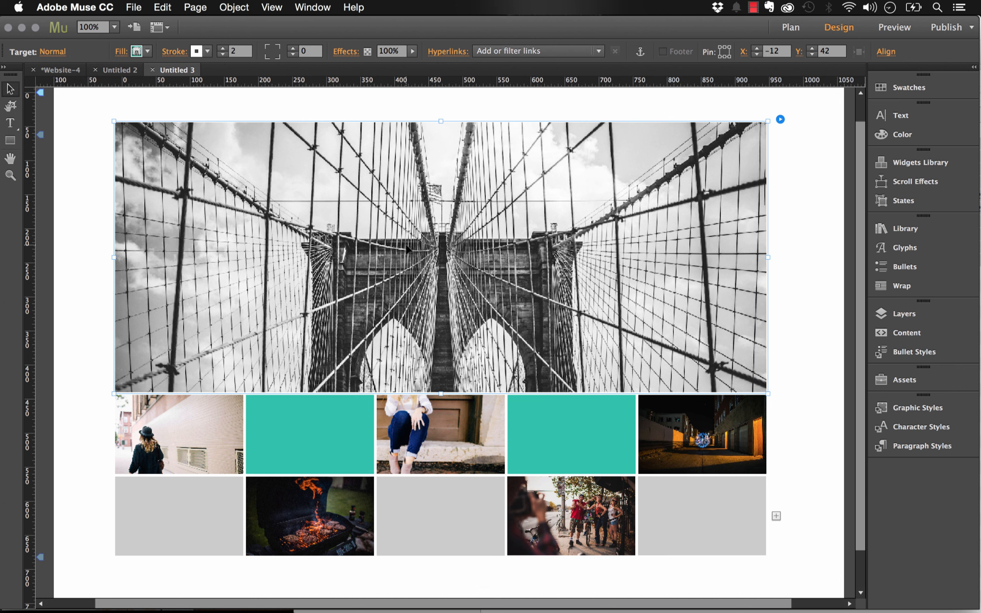
click(432, 424)
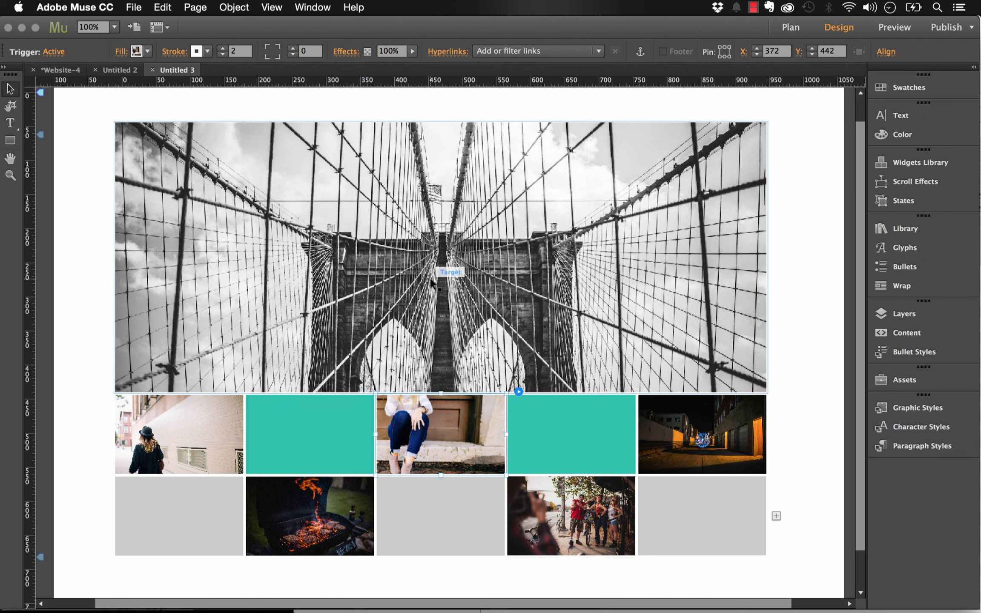
click(438, 266)
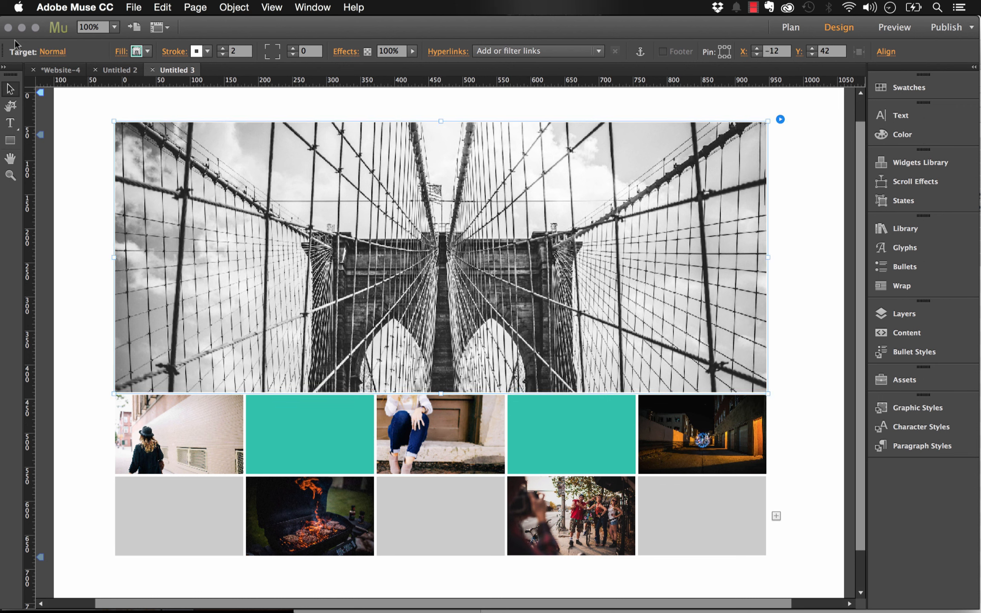
click(136, 52)
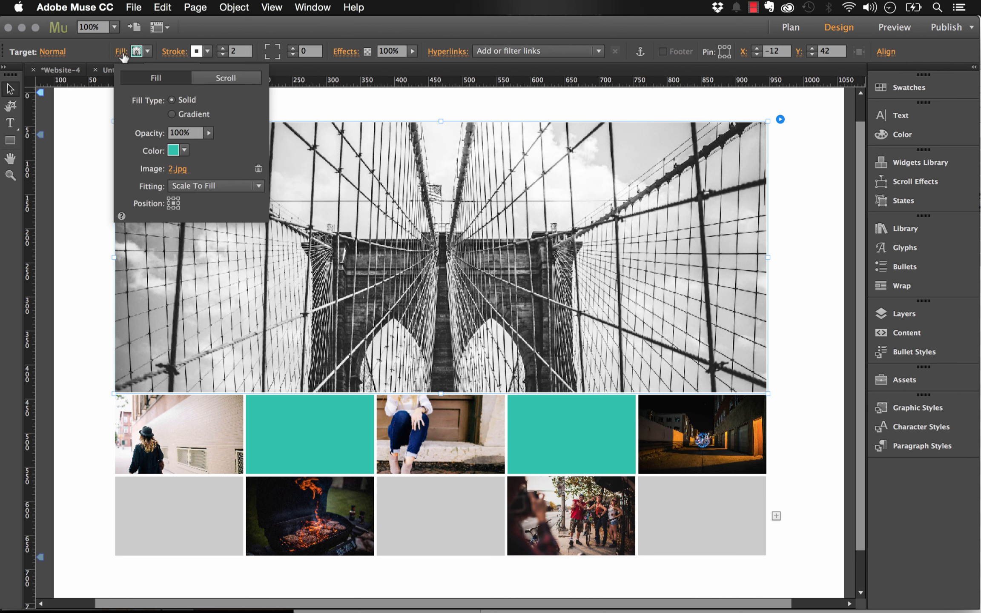
click(176, 170)
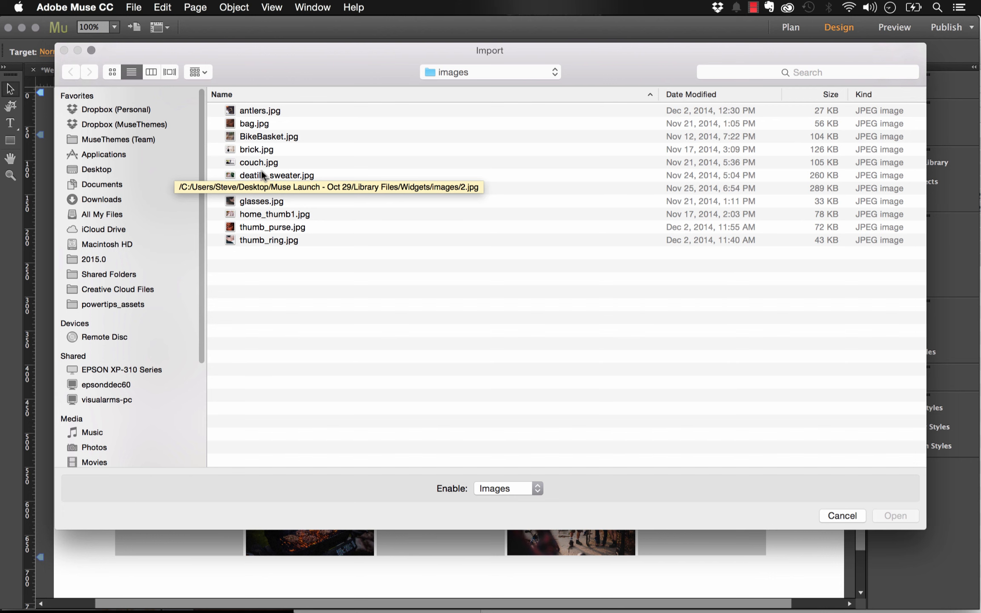
click(270, 176)
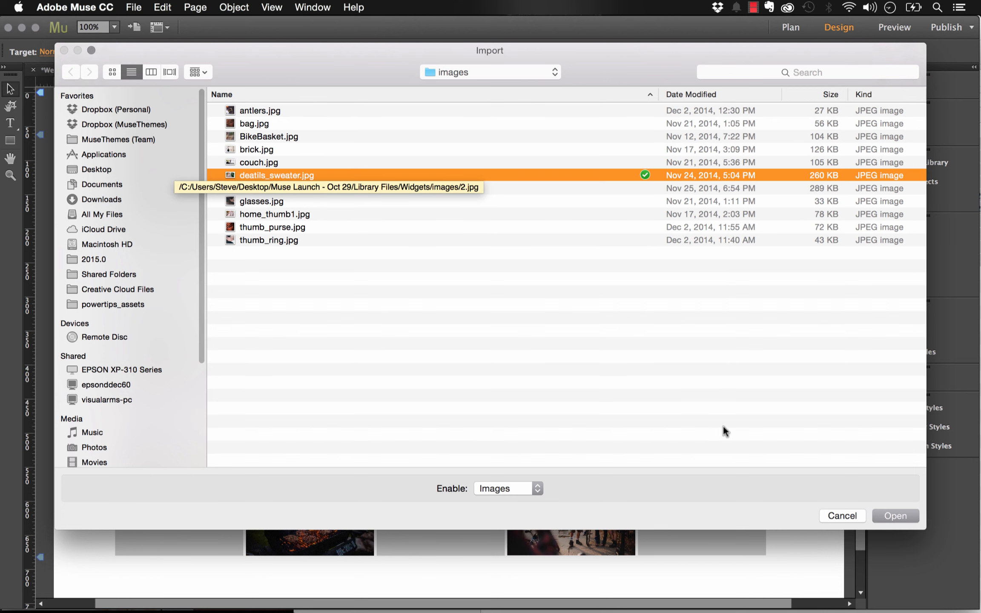
click(905, 516)
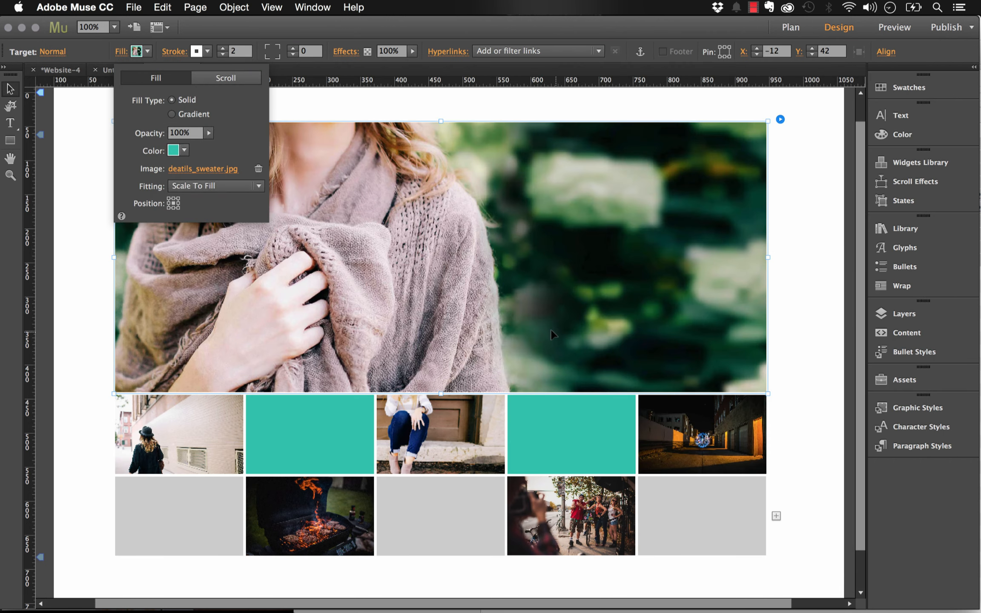
- Check the third trigger against its new target by switching between triggers, and review its linked image in the asset list
click(457, 447)
click(449, 423)
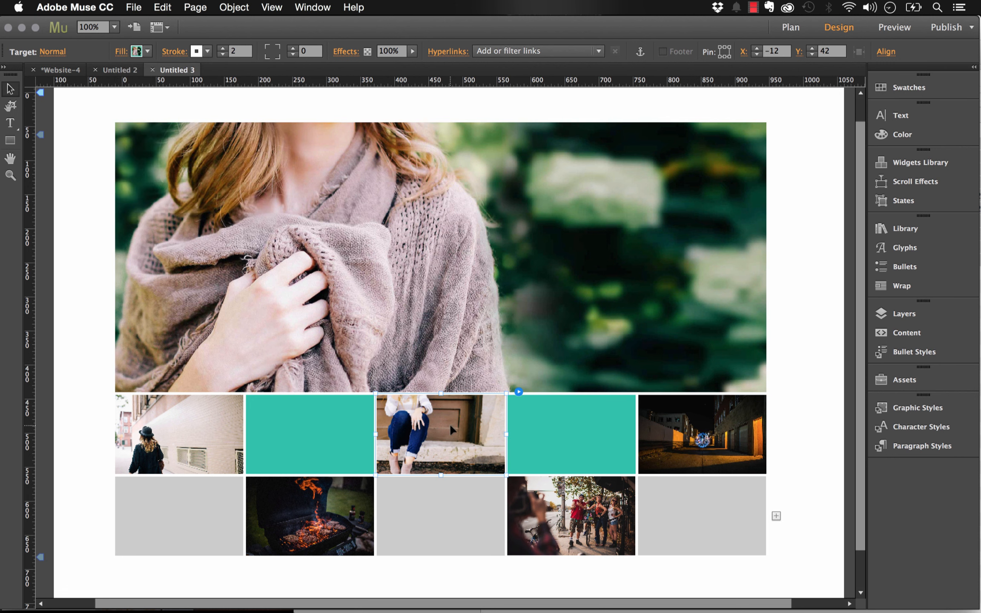
click(305, 437)
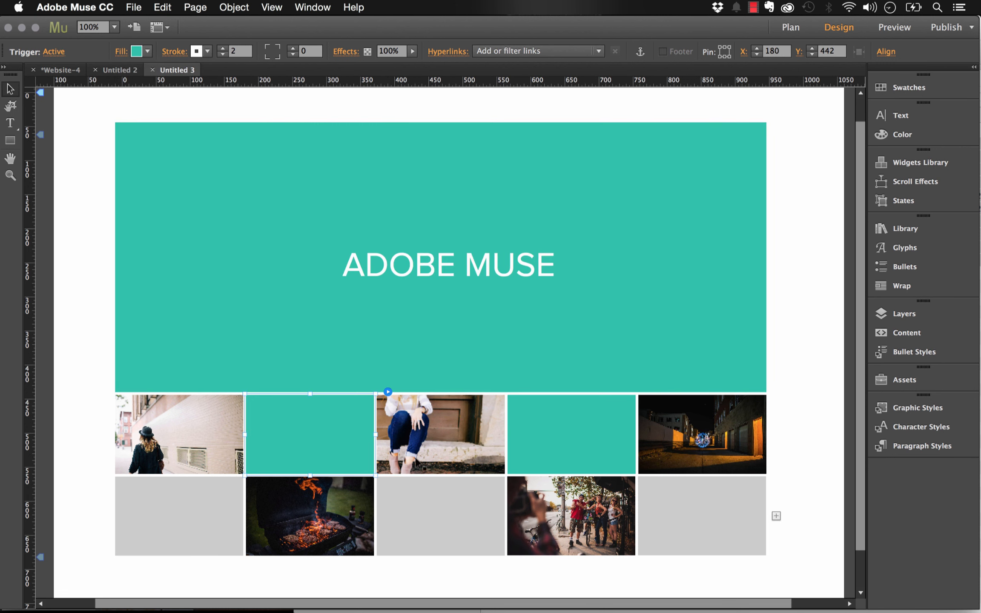
click(447, 445)
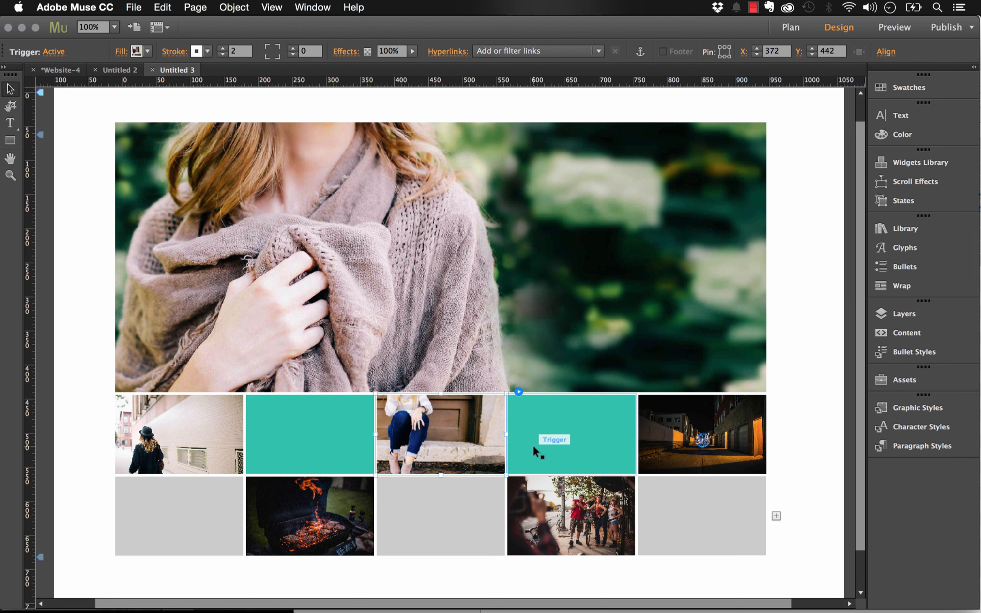
click(886, 385)
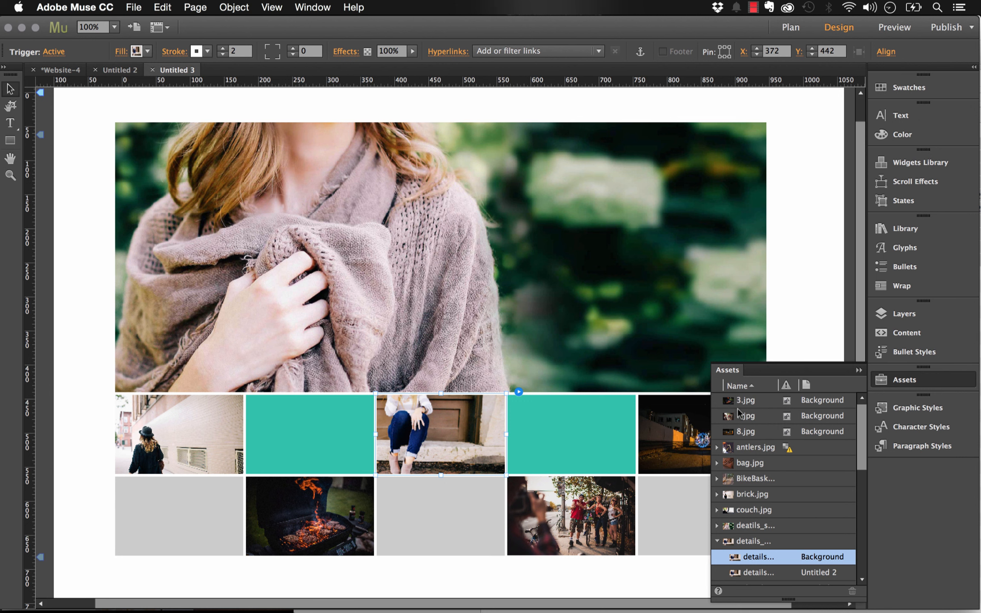
click(858, 371)
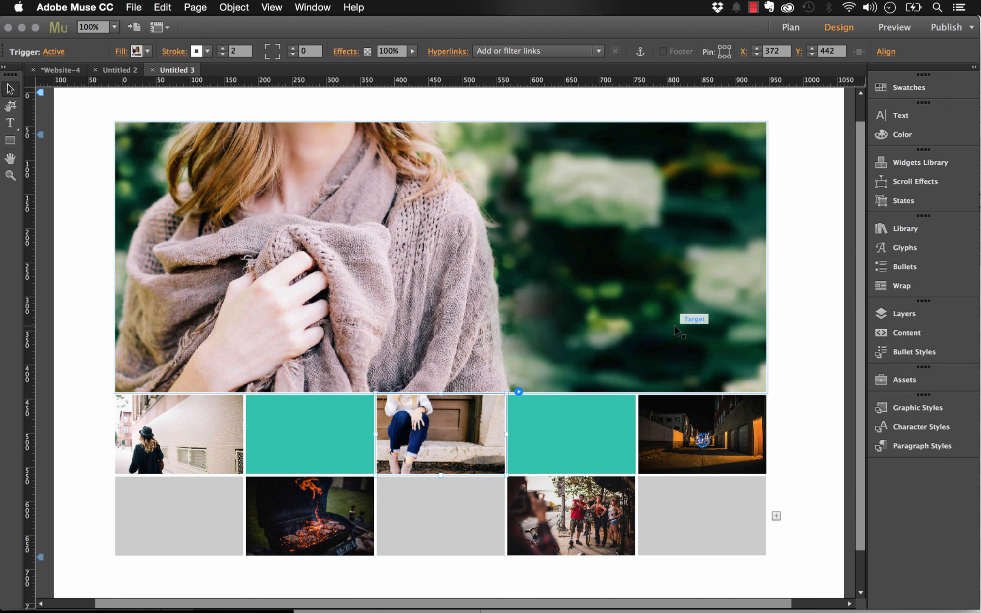
- Add a new trigger to the composition and place it below the first column at X -12, Y 684
scroll(673, 326, down, 2)
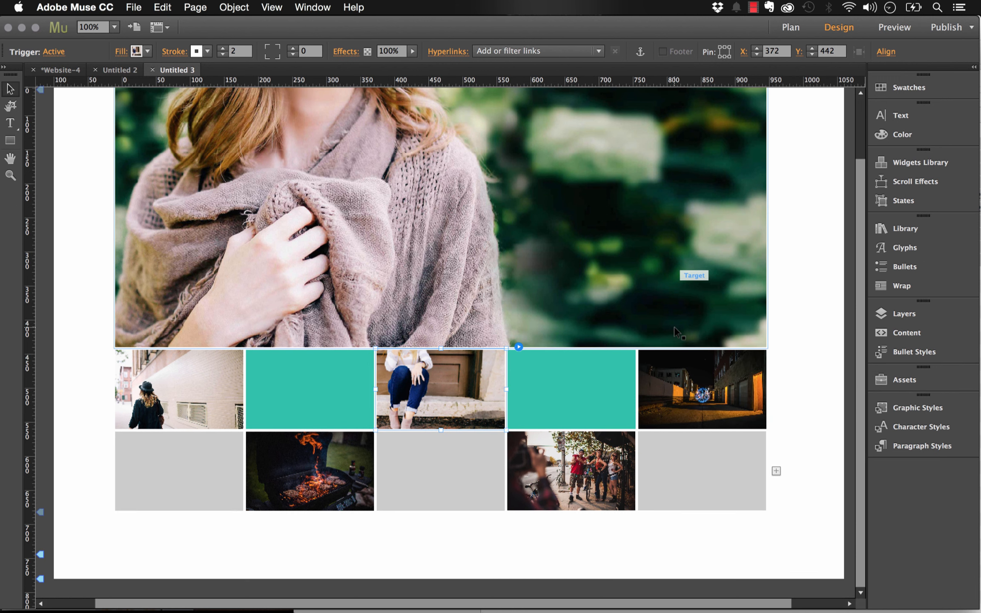
click(776, 471)
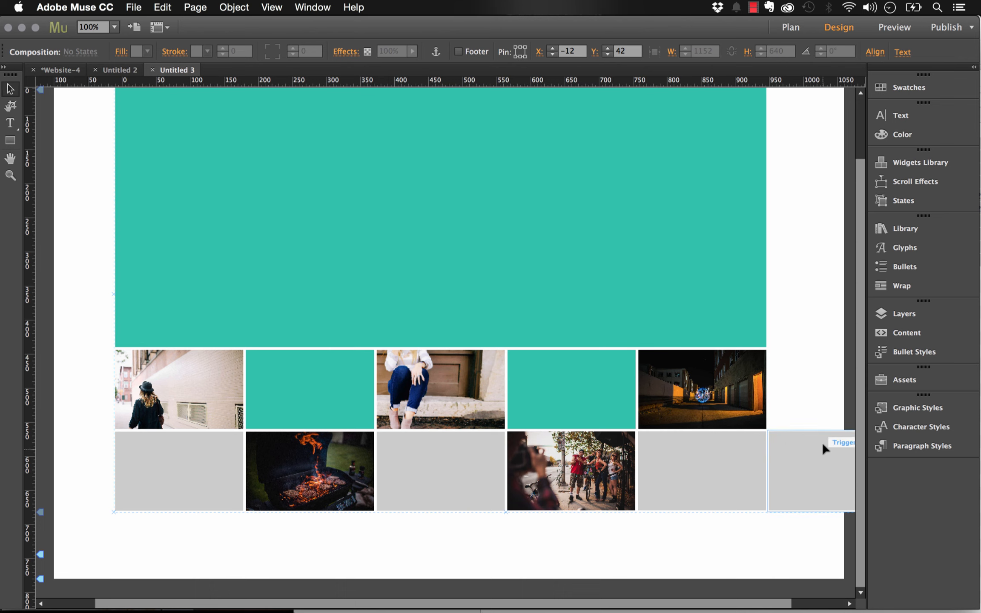
drag(811, 458, 173, 484)
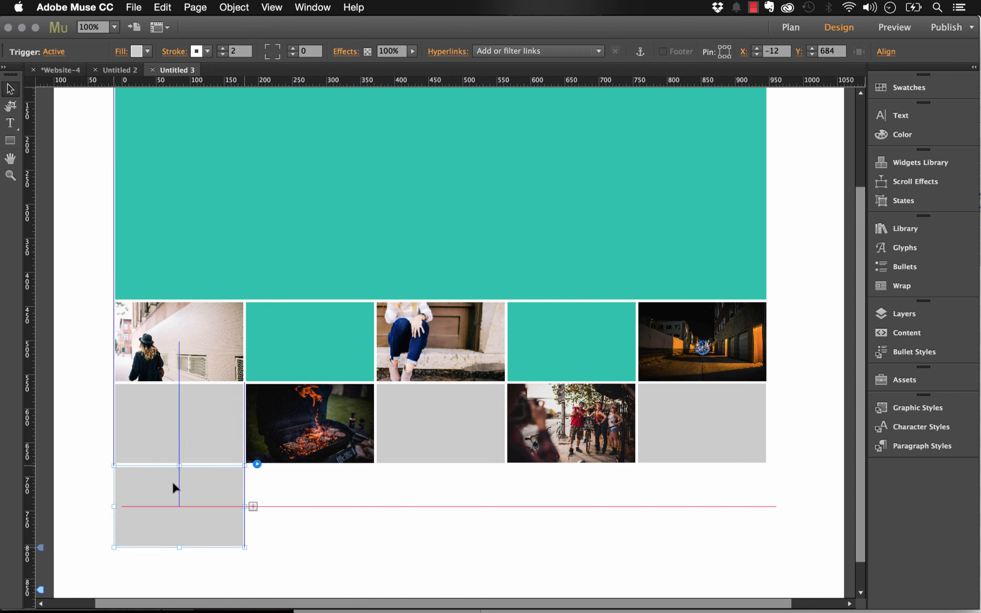
- Add two more triggers to the third row, aligning them under the second and third columns, and deselect the composition
click(254, 505)
click(335, 499)
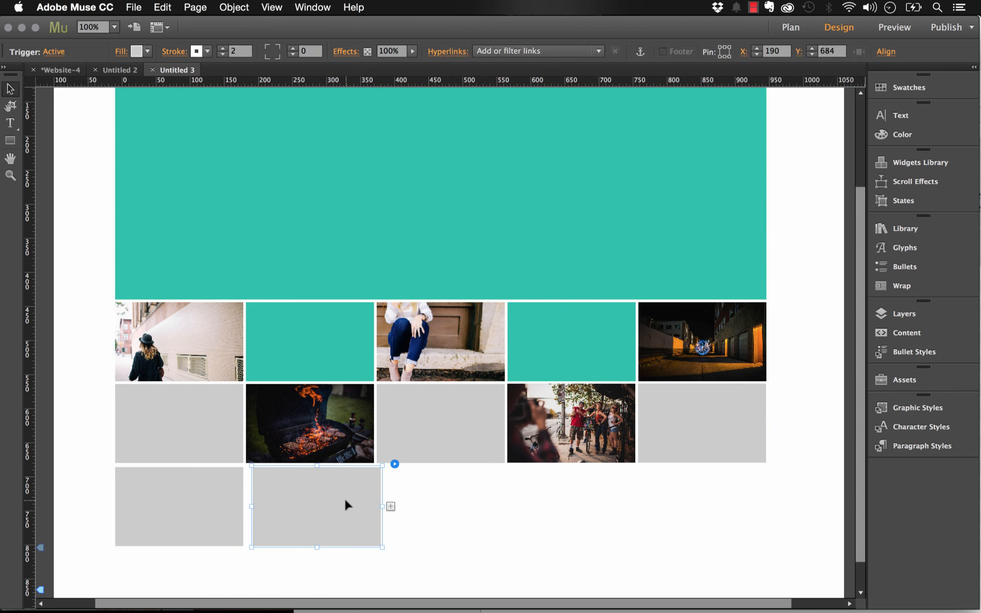
drag(344, 498, 339, 497)
click(383, 506)
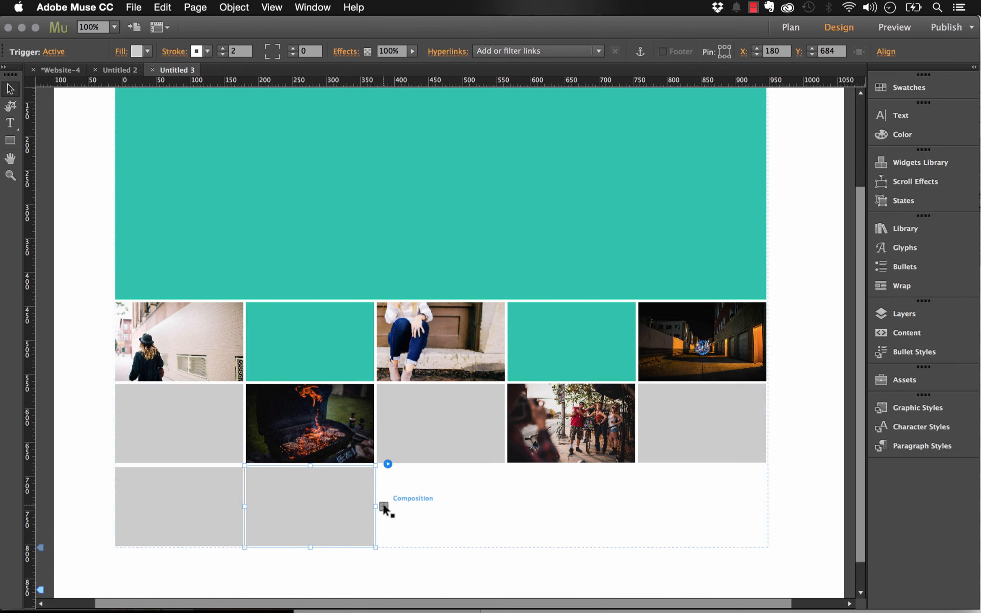
click(496, 494)
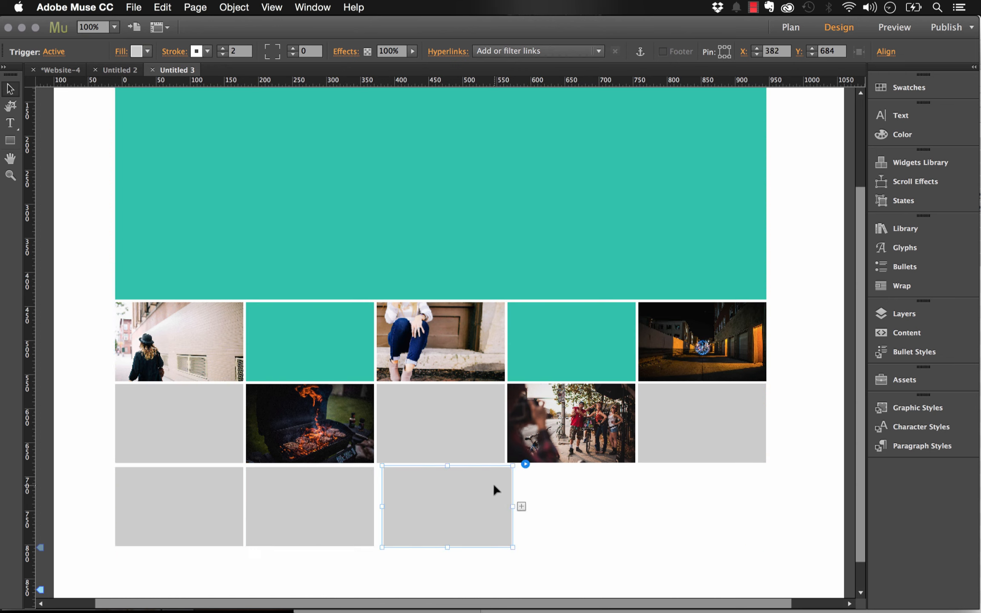
drag(493, 483, 489, 483)
click(460, 574)
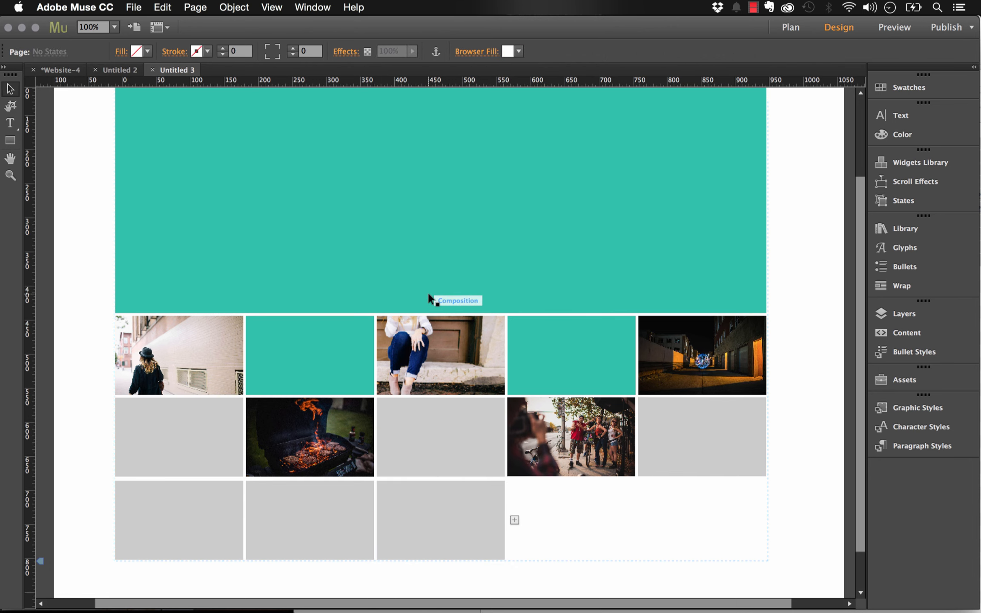
- Switch to the Untitled 2 document
scroll(427, 292, up, 1)
scroll(428, 294, up, 5)
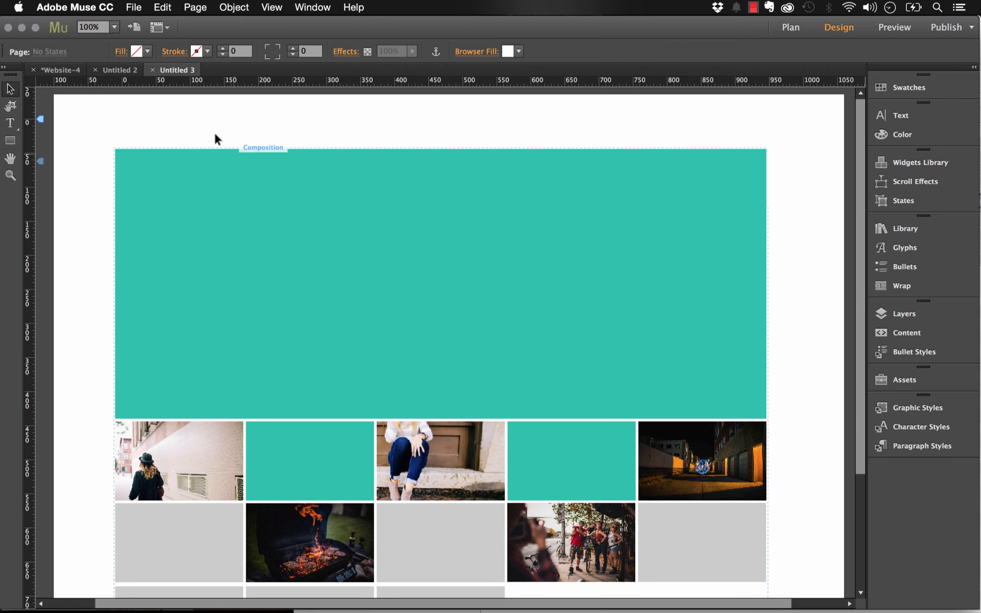
click(120, 70)
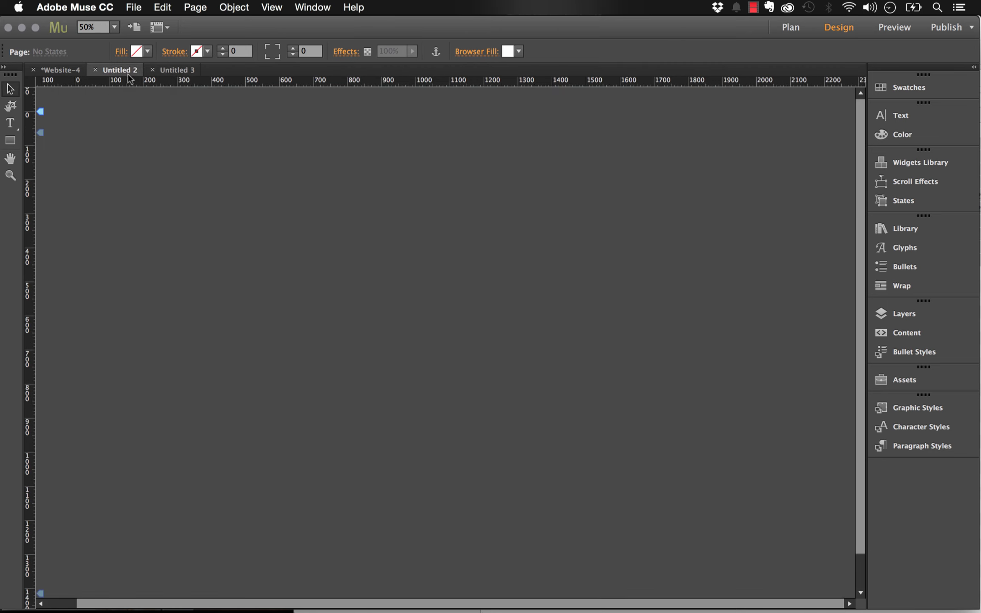